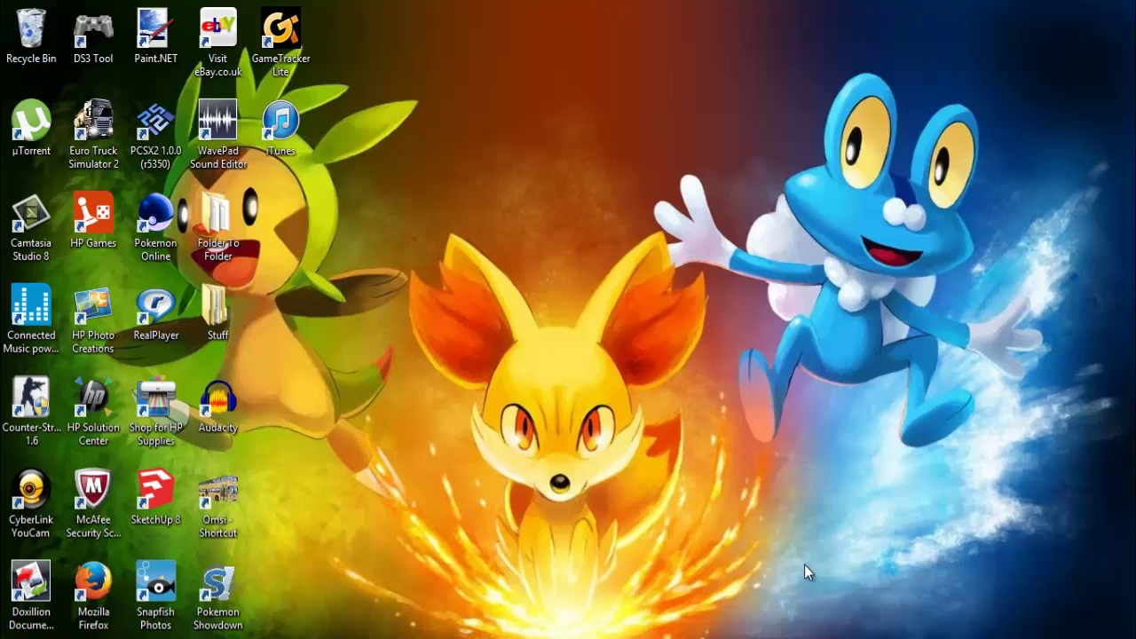
- Open Stuff > ppsspp64 in File Explorer, then minimize the folder window
double_click(217, 315)
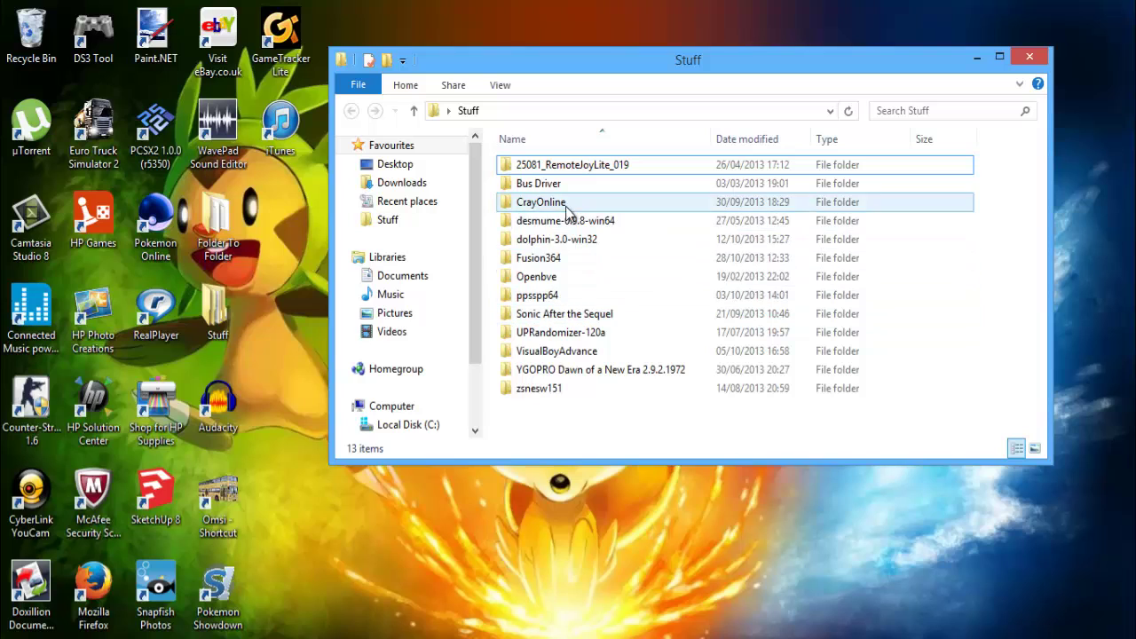
double_click(561, 304)
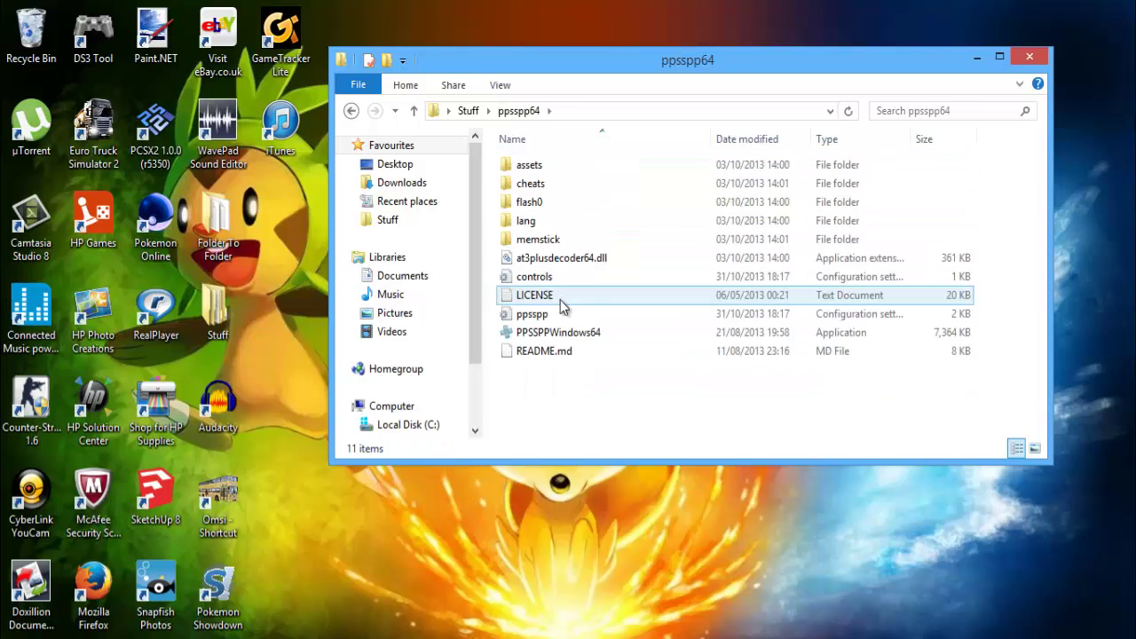
left_click(975, 59)
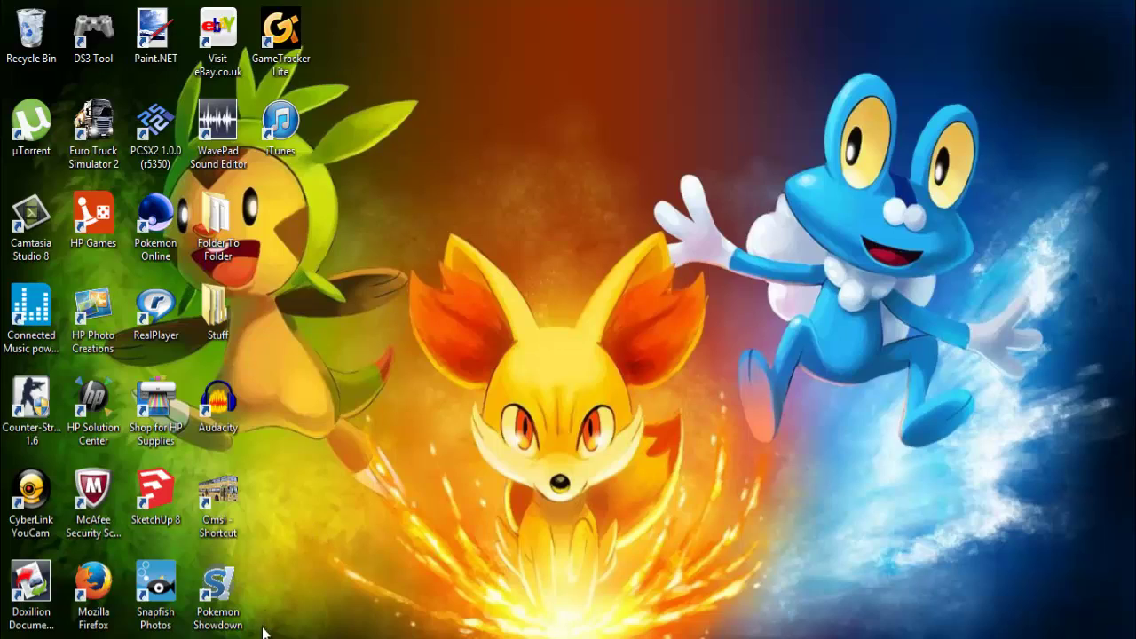
- Bring Firefox forward and switch to the PPSSPP site tab announcing version 0.9.5
mouse_move(241, 622)
left_click(341, 581)
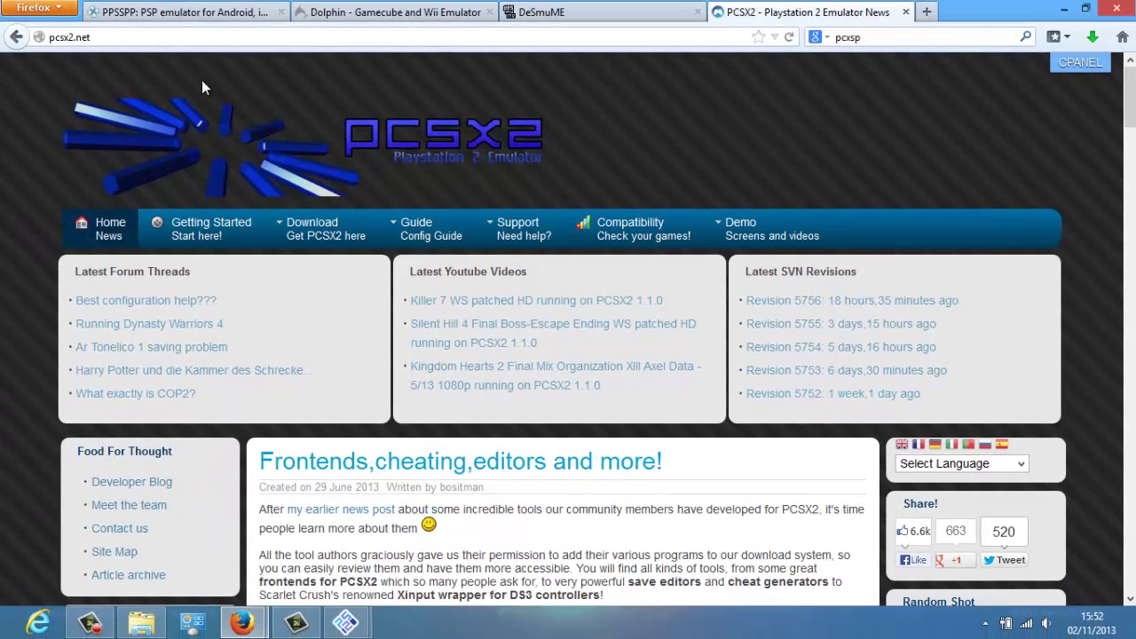
left_click(186, 11)
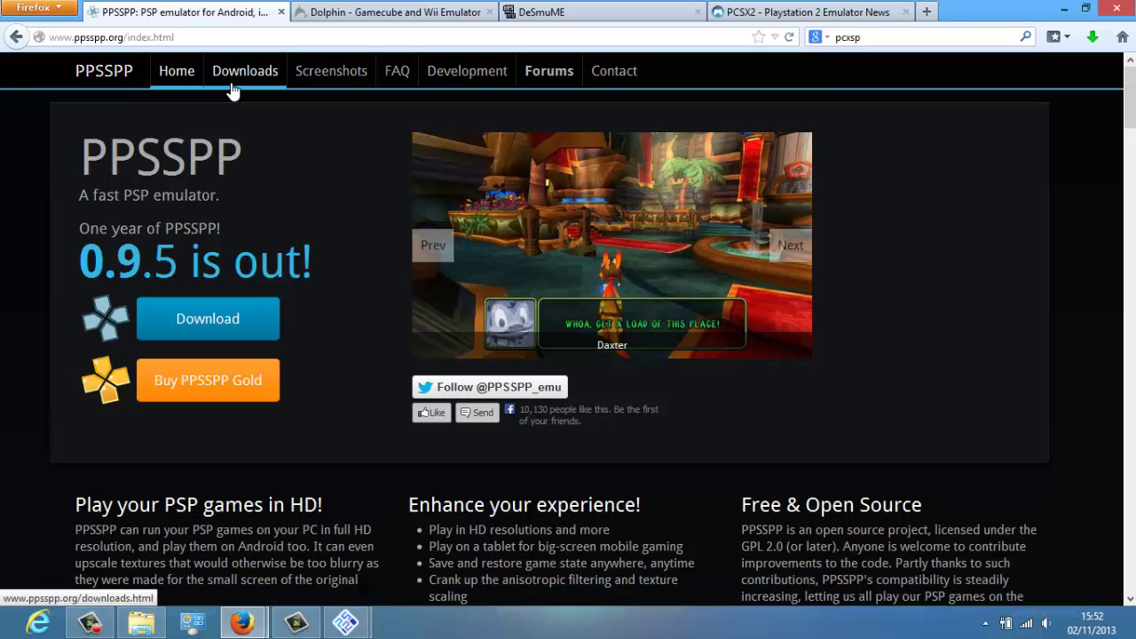
- Browse the PPSSPP Downloads page's platform builds, including the Windows 0.9.5 ZIP, and return to the top
left_click(236, 88)
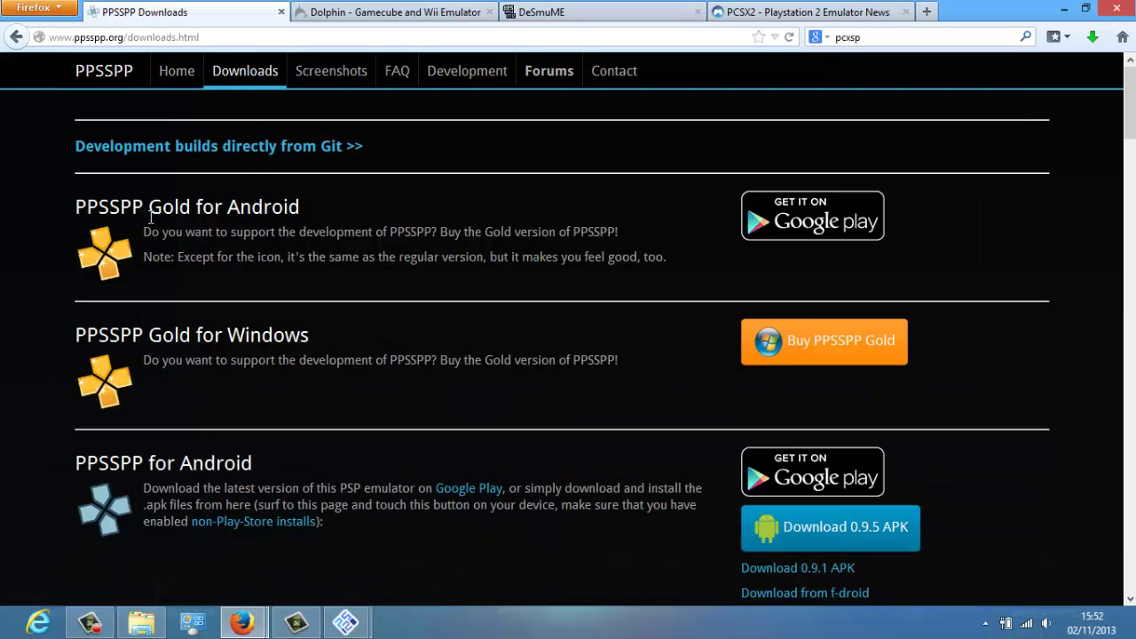
scroll(155, 211, "down", 5)
scroll(567, 351, "down", 2)
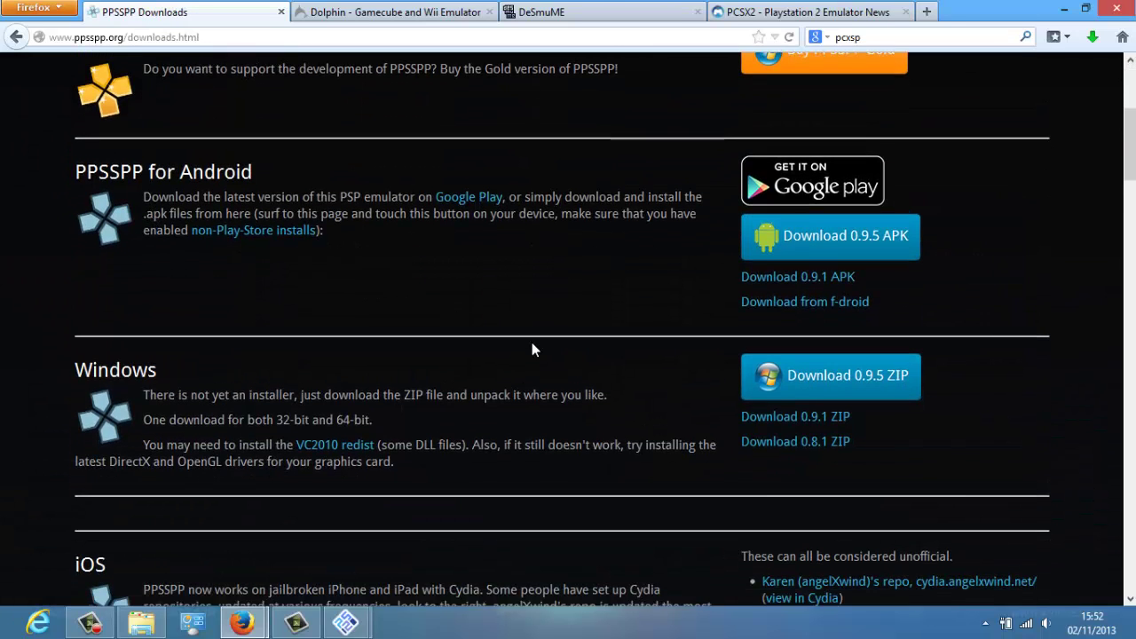
scroll(519, 325, "up", 7)
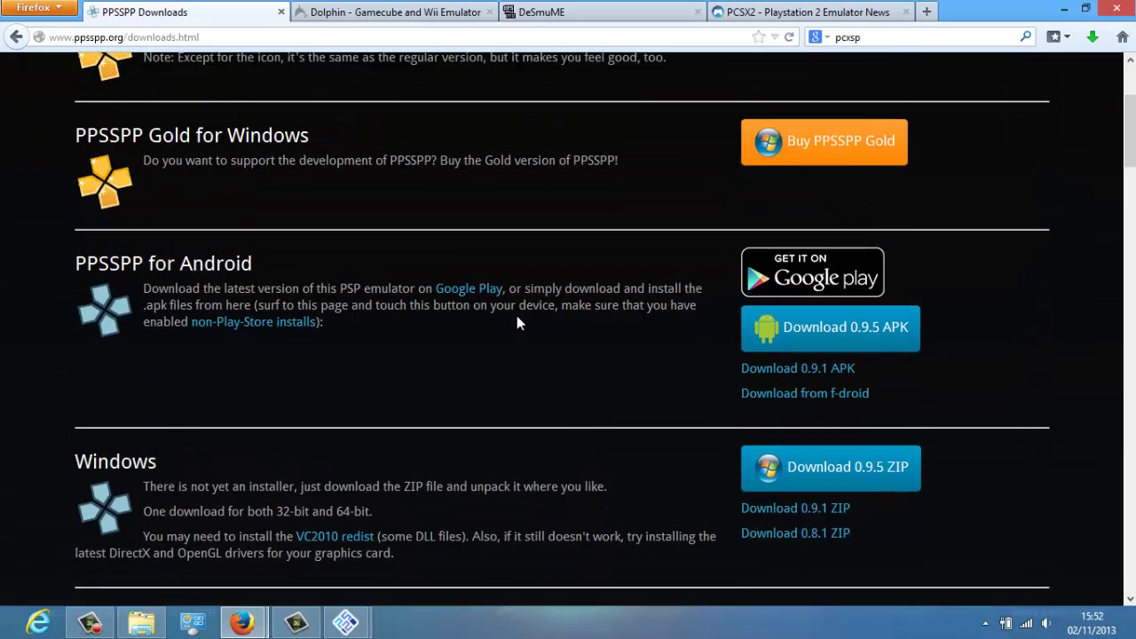
scroll(515, 324, "down", 5)
scroll(512, 323, "down", 2)
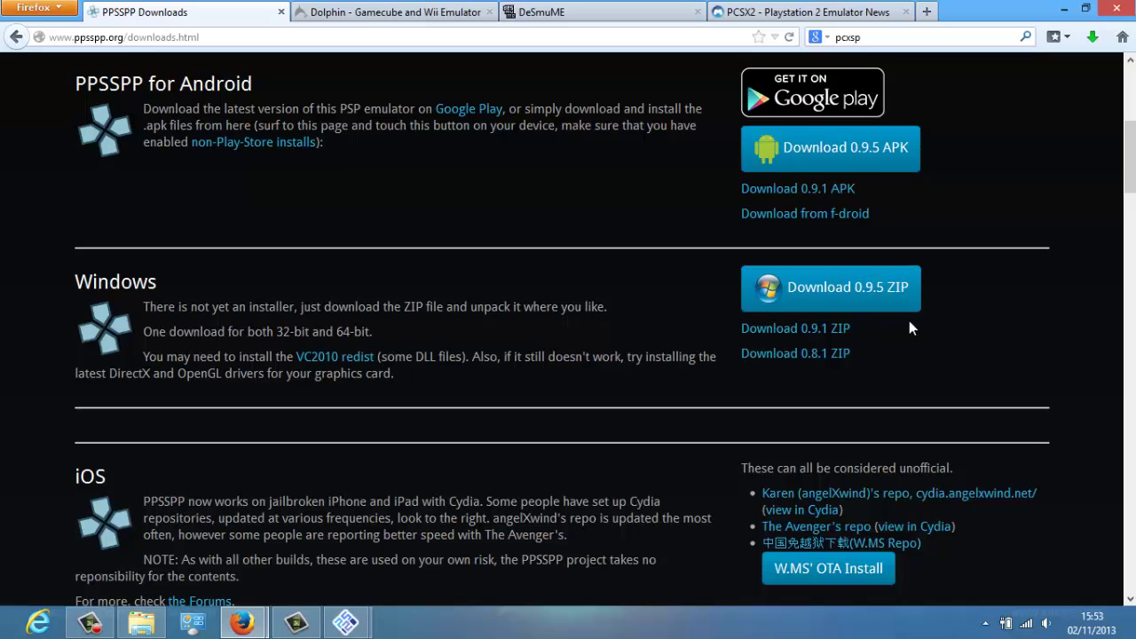
scroll(639, 399, "down", 2)
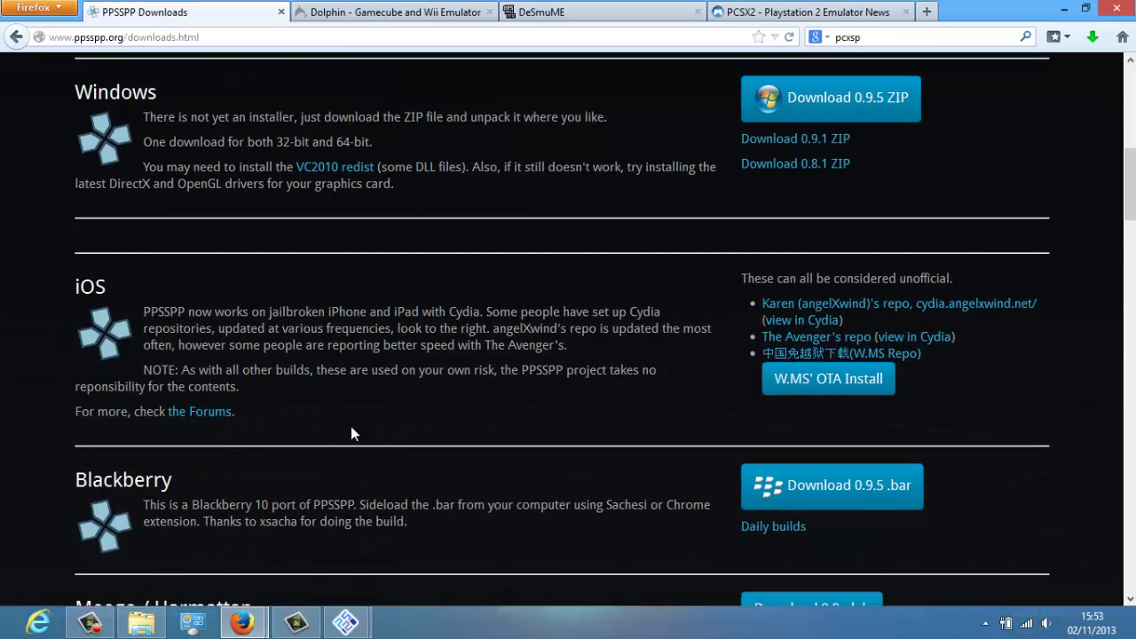
scroll(350, 431, "down", 1)
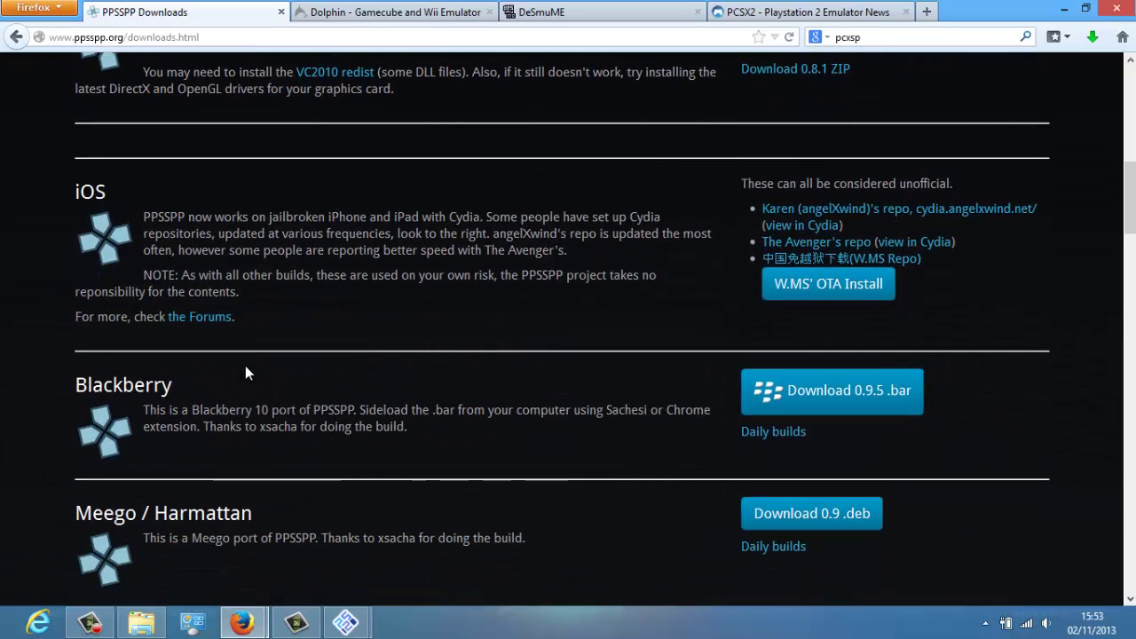
scroll(392, 403, "down", 3)
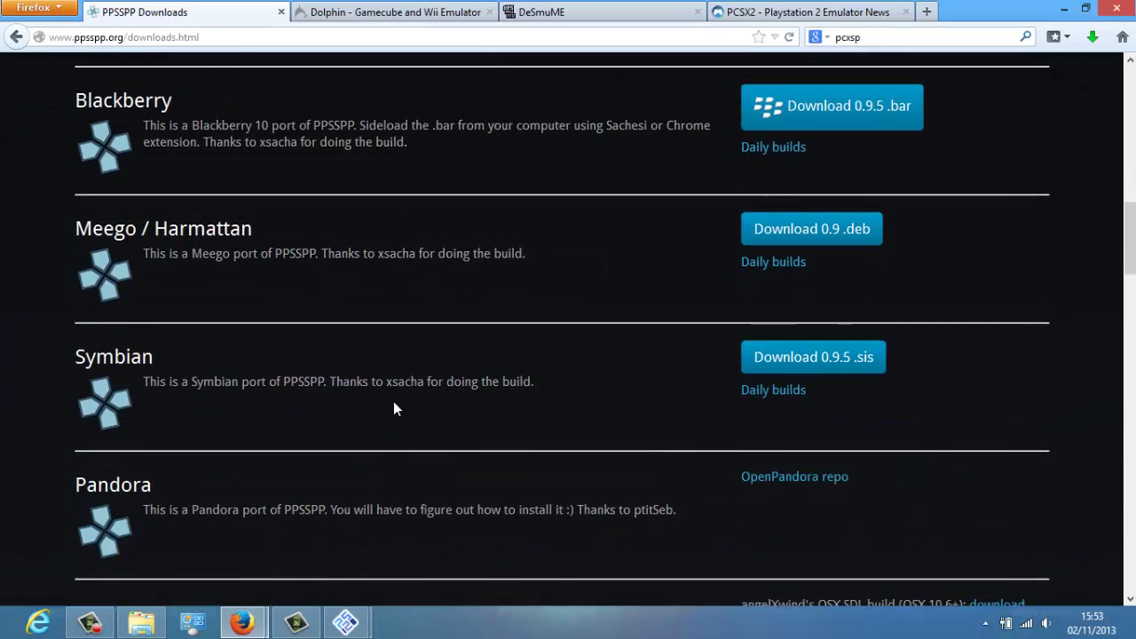
scroll(394, 402, "down", 1)
scroll(394, 402, "up", 5)
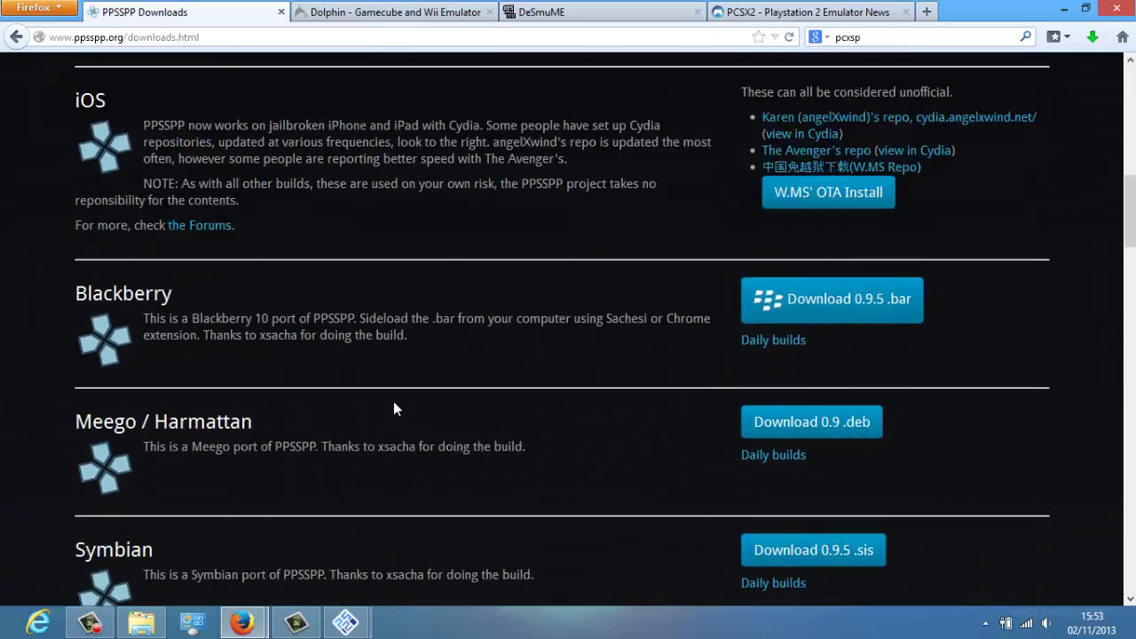
scroll(394, 409, "up", 1)
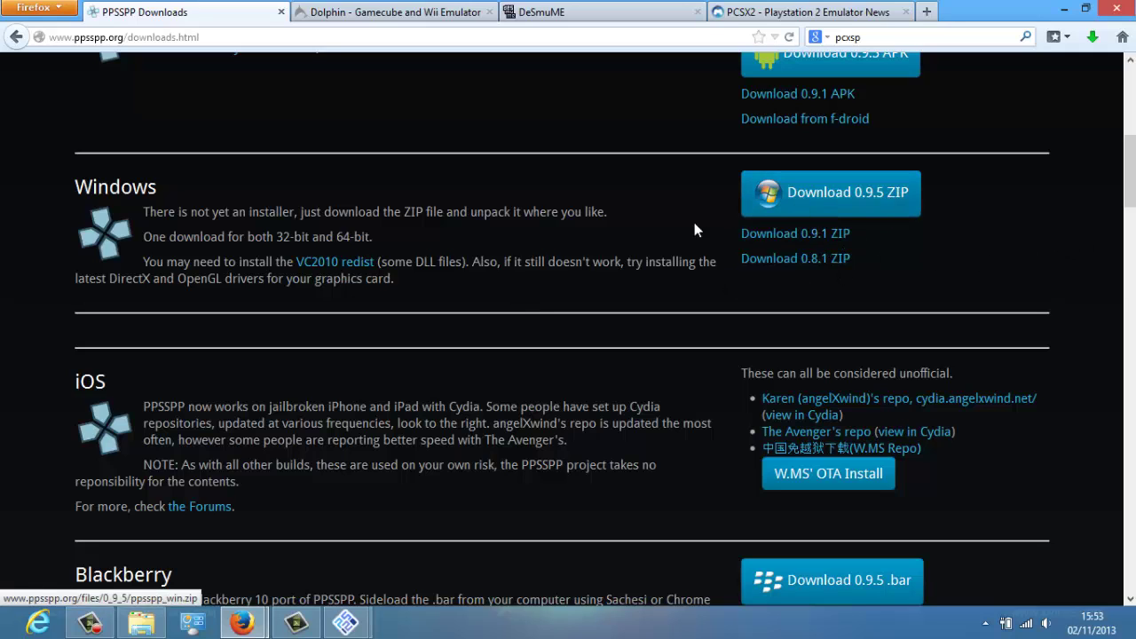
scroll(470, 328, "up", 3)
scroll(430, 313, "up", 2)
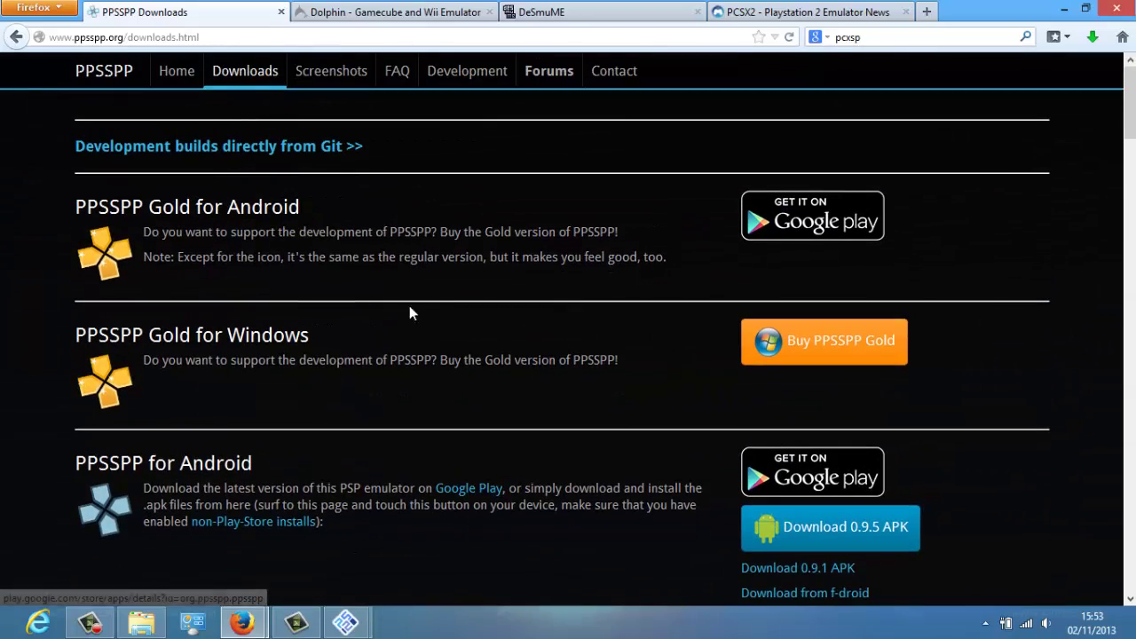
- Minimize Firefox and view Control Panel's System and Security > System page to confirm 64-bit
left_click(1062, 9)
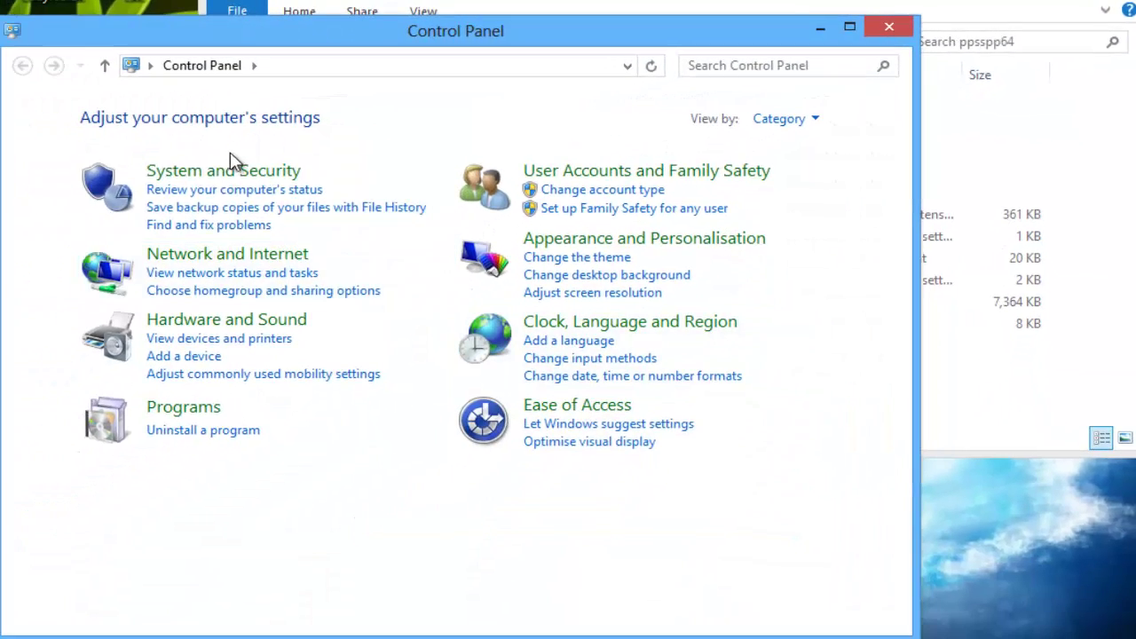
left_click(228, 174)
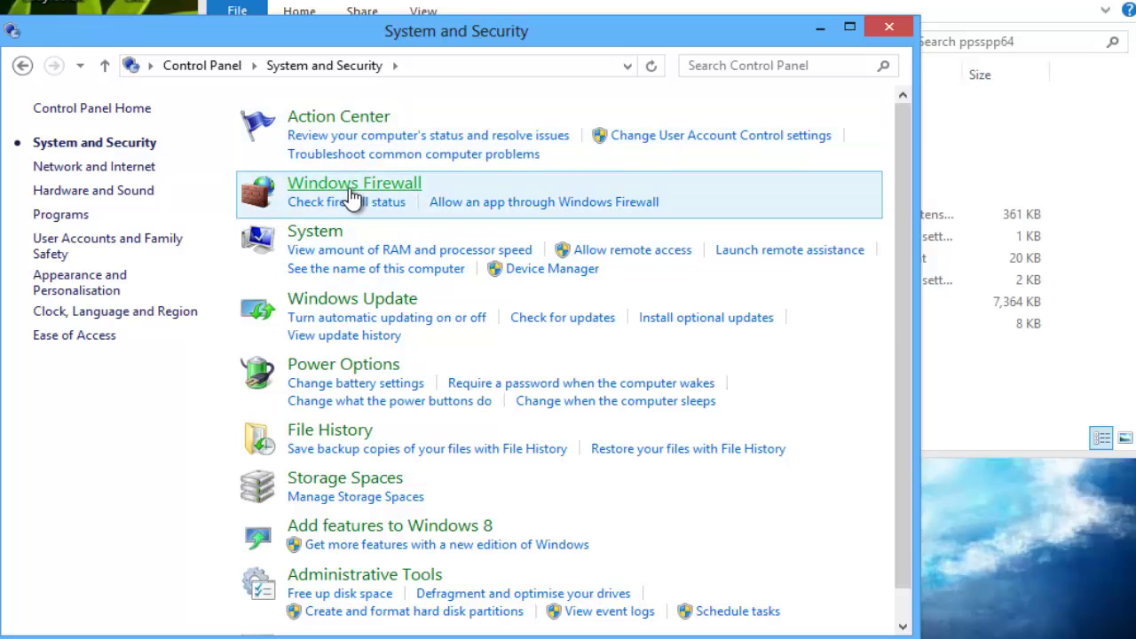
left_click(322, 236)
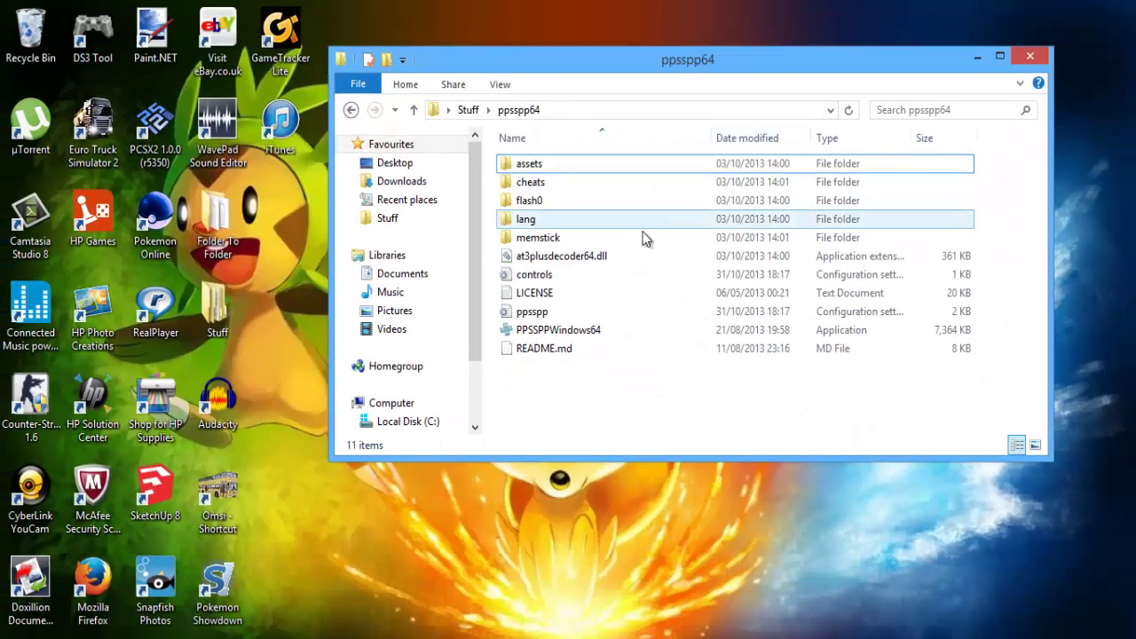
- Launch PPSSPPWindows64 from the ppsspp64 folder and maximize the emulator window
left_click(561, 335)
double_click(561, 335)
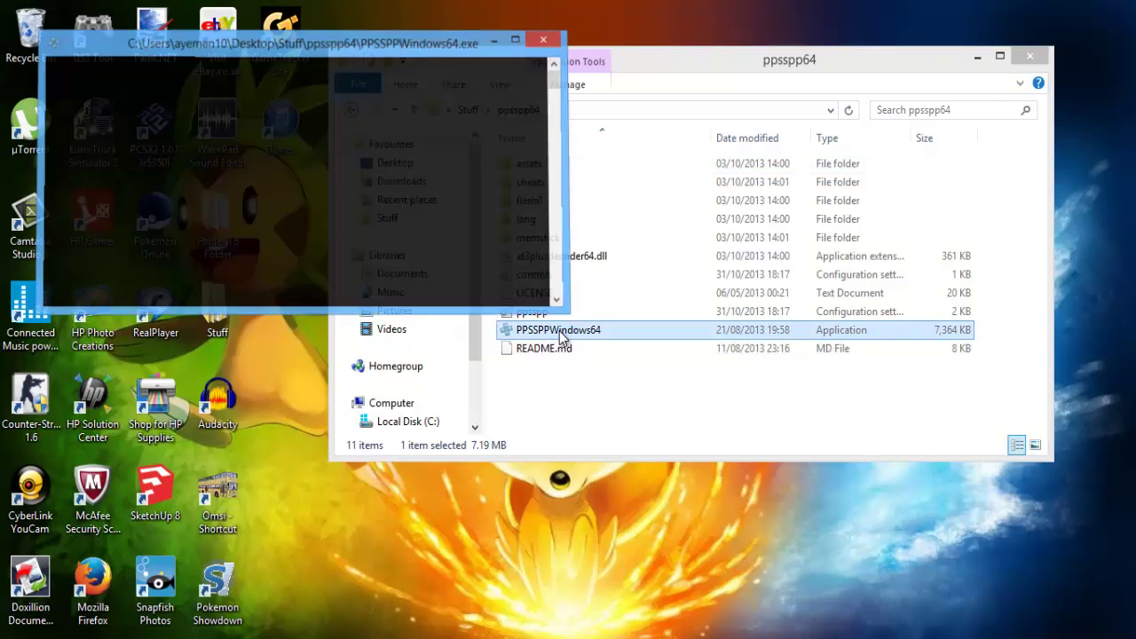
left_click(981, 51)
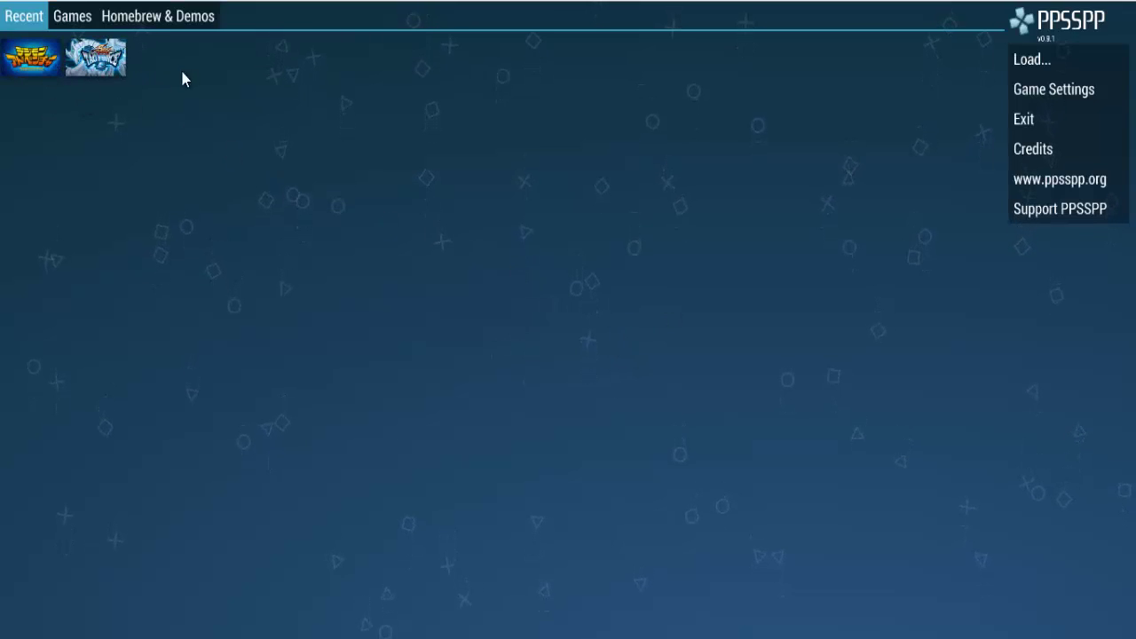
left_click(48, 4)
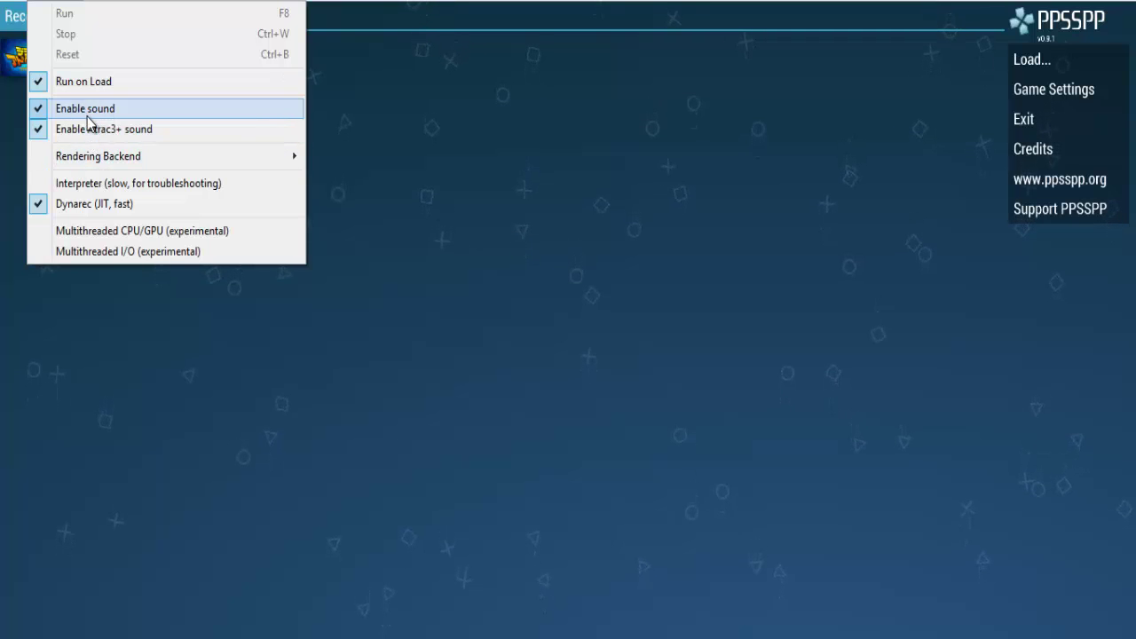
mouse_move(111, 162)
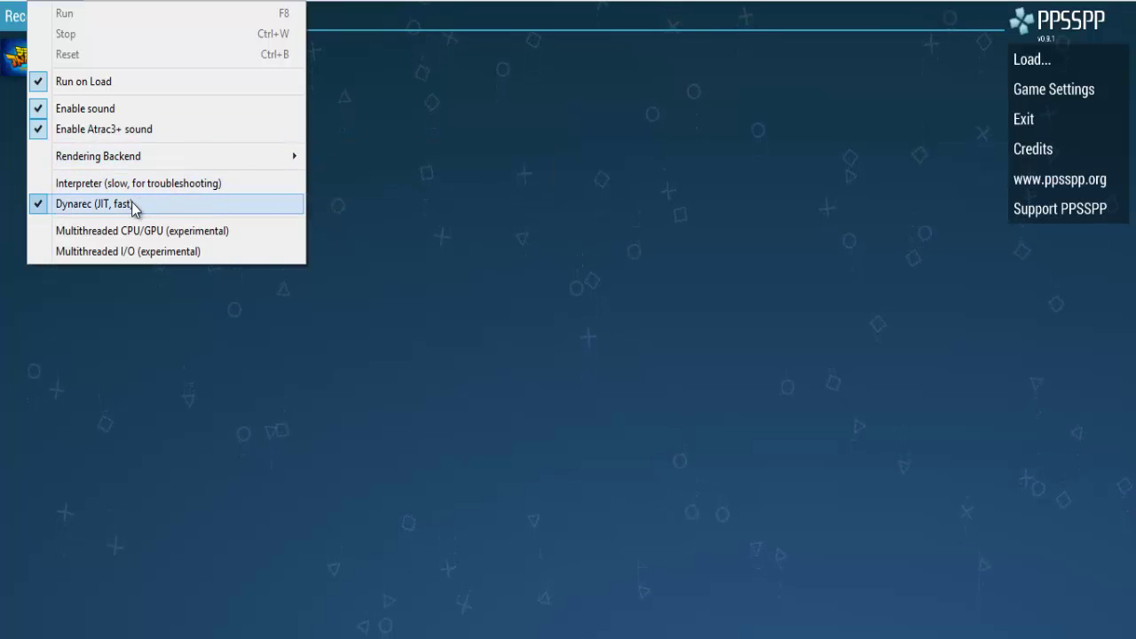
mouse_move(107, 1)
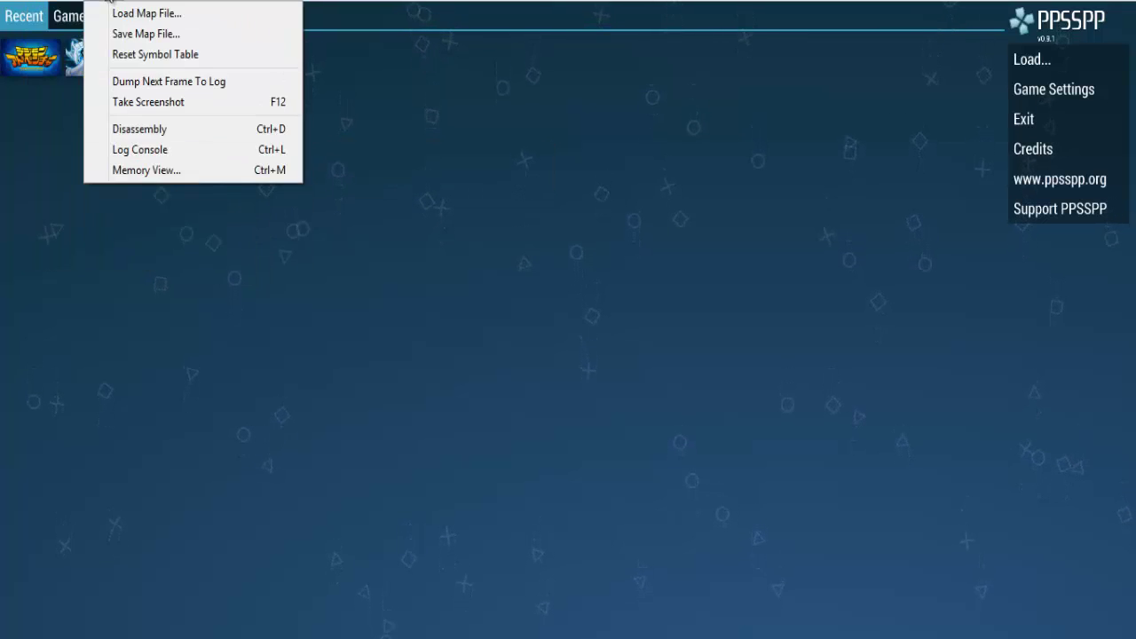
mouse_move(148, 0)
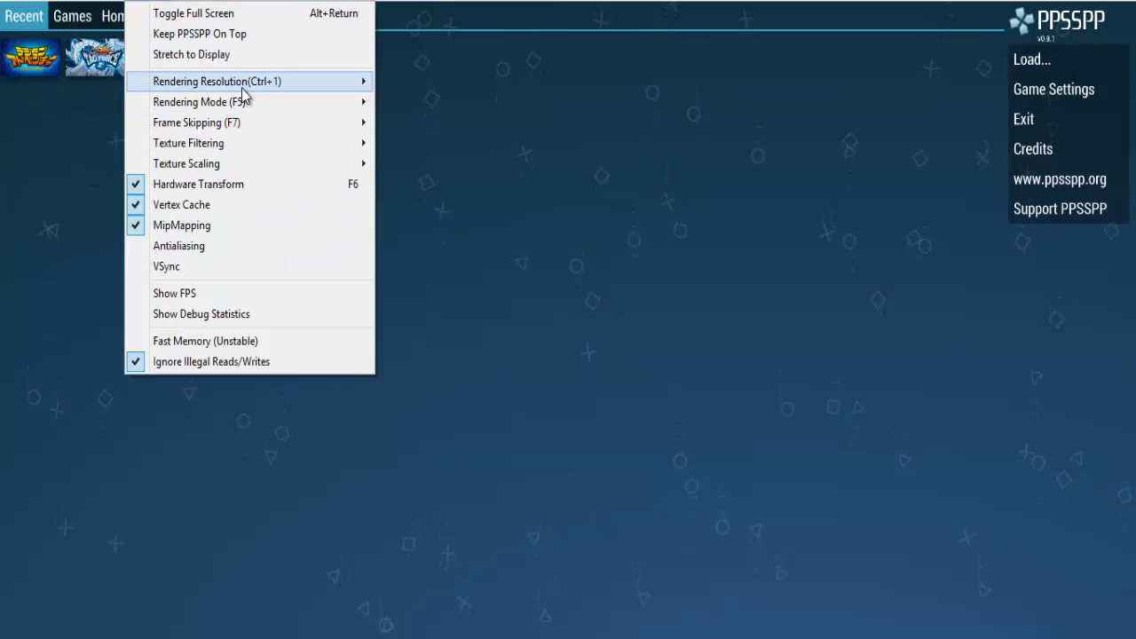
mouse_move(263, 89)
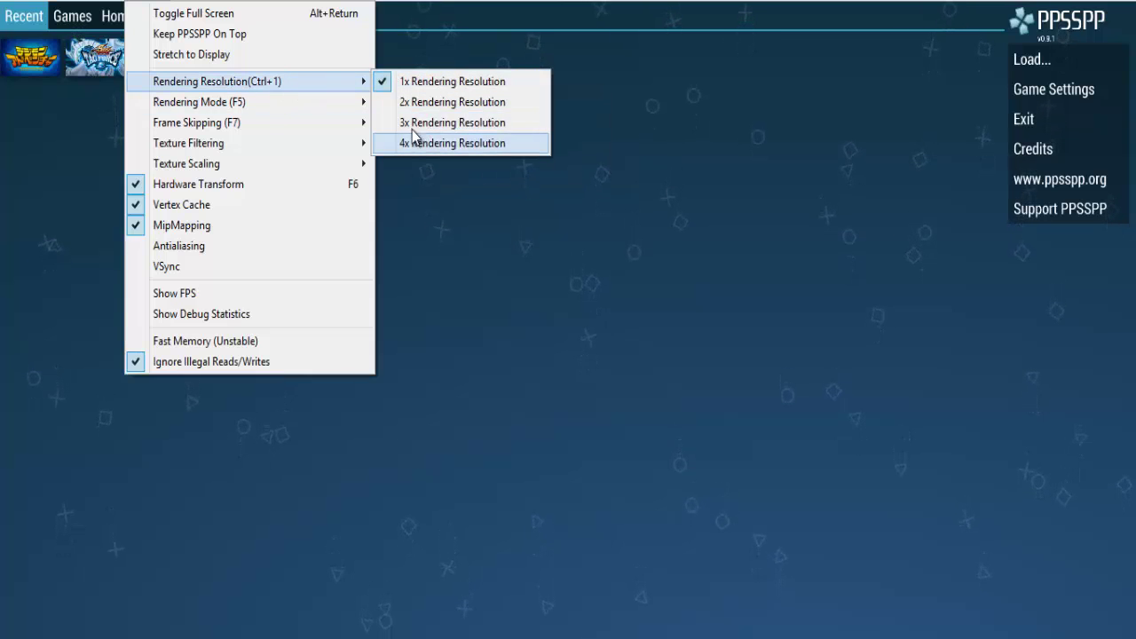
mouse_move(246, 107)
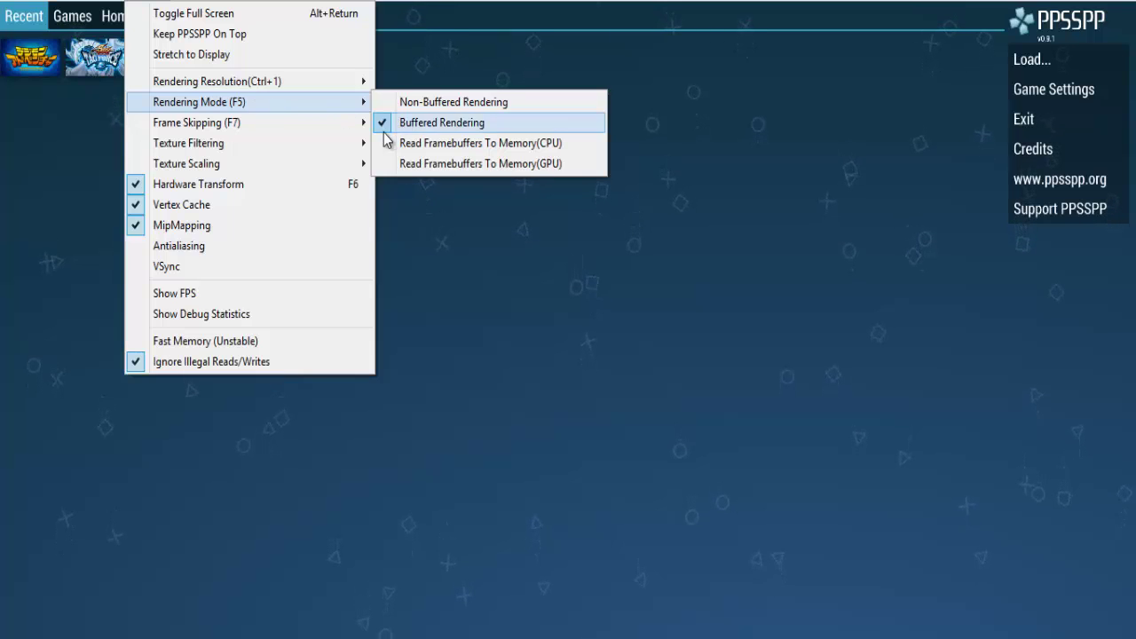
mouse_move(250, 131)
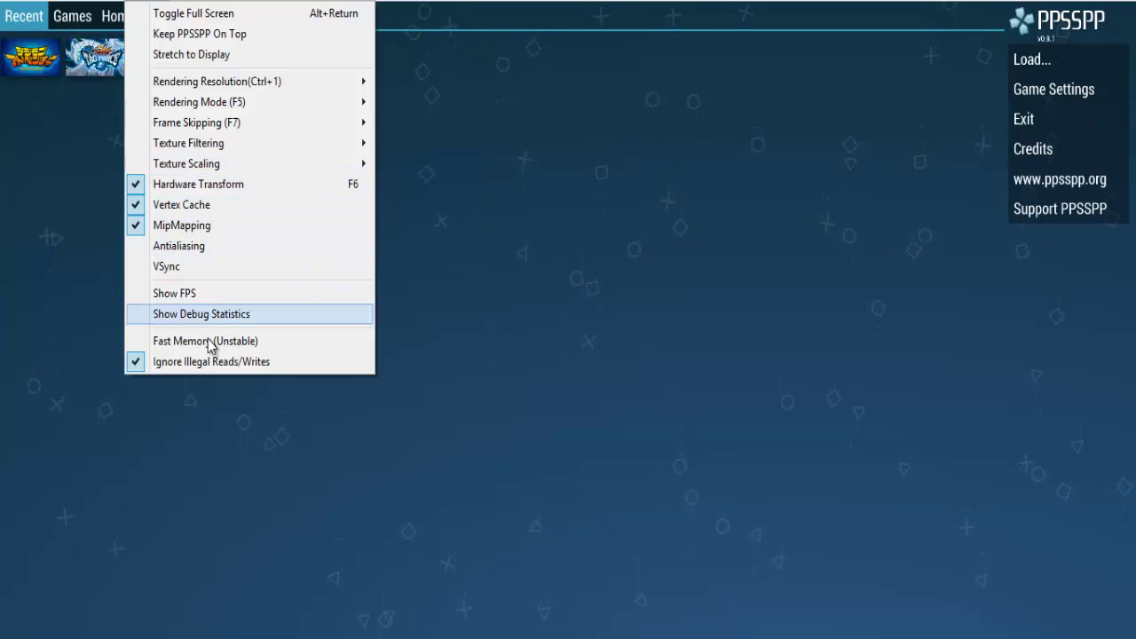
mouse_move(190, 0)
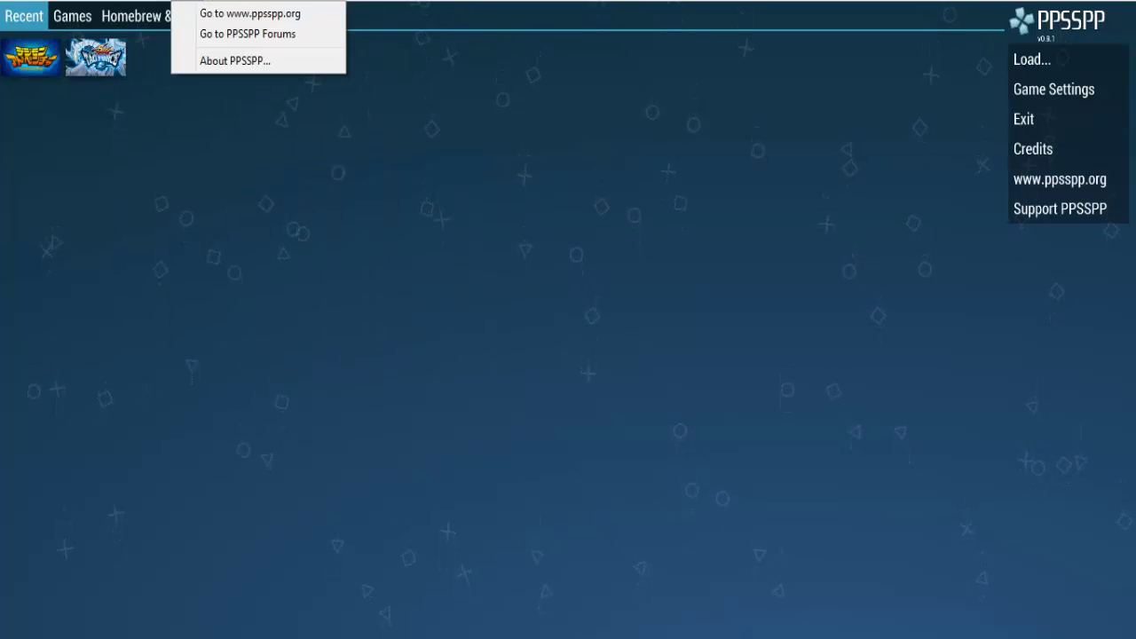
- Open Game Settings and look through the Graphics options: buffered rendering, 16x anisotropic filtering
left_click(1052, 90)
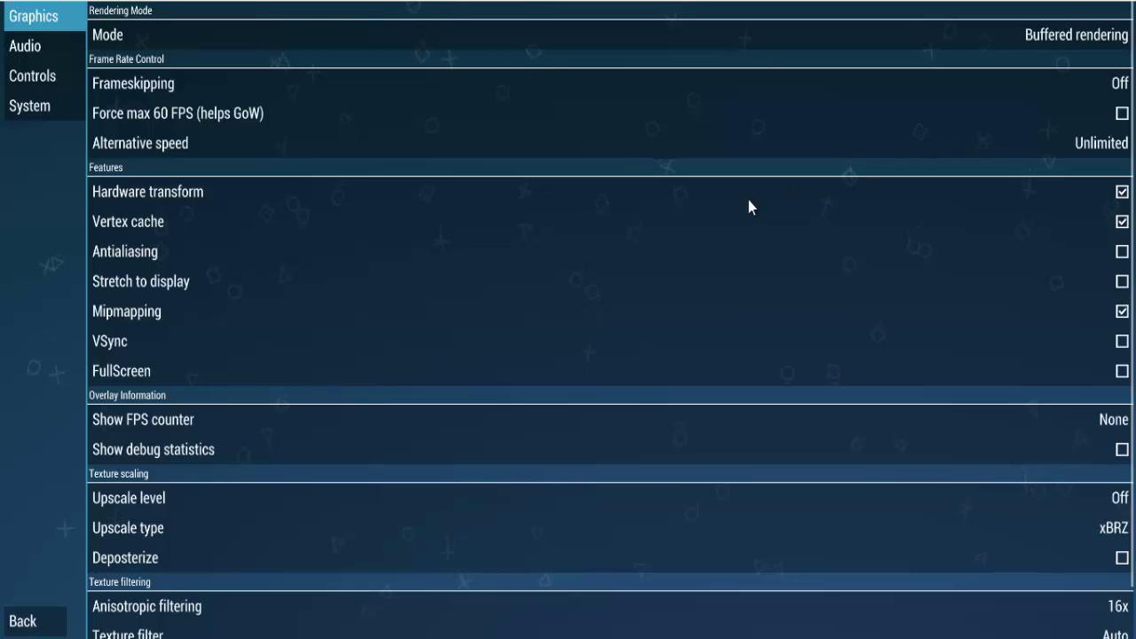
scroll(622, 215, "down", 1)
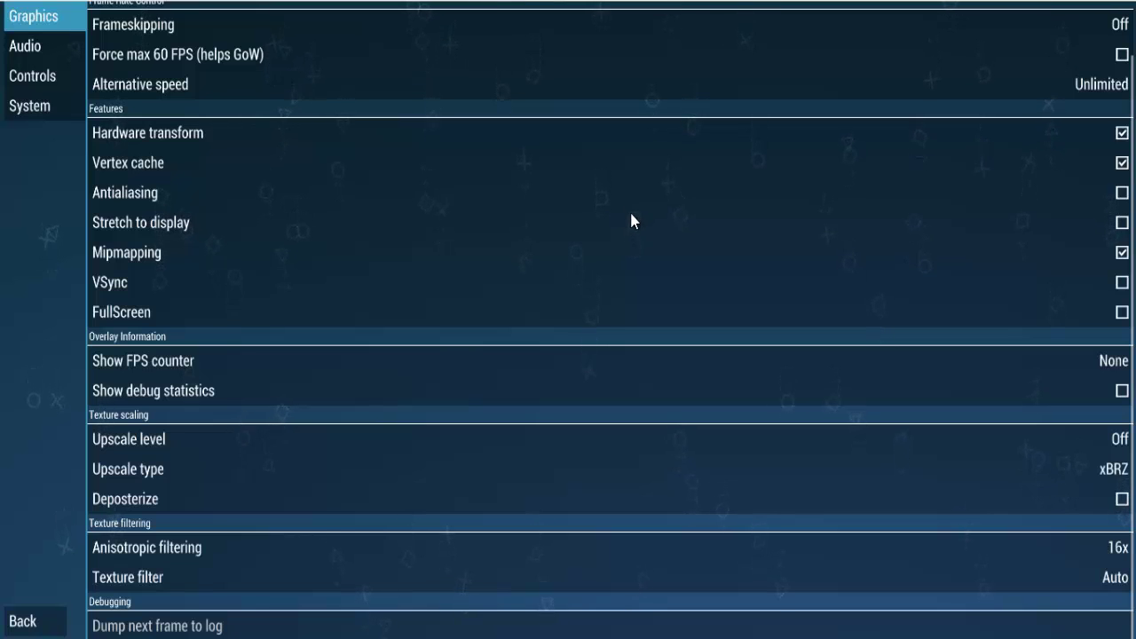
scroll(617, 213, "up", 1)
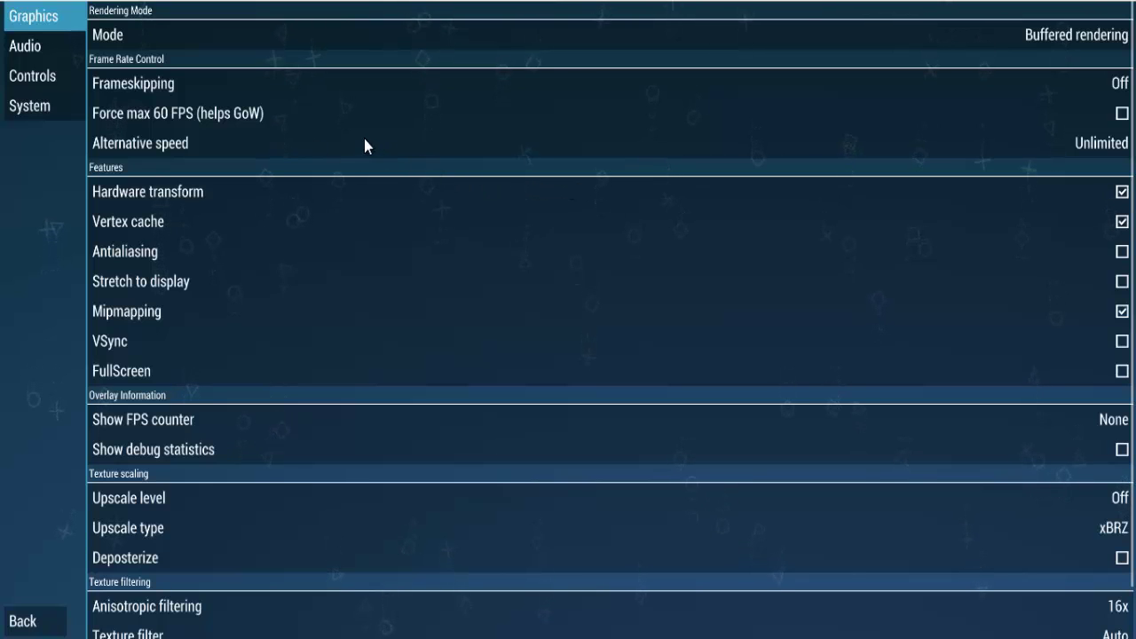
scroll(376, 142, "down", 1)
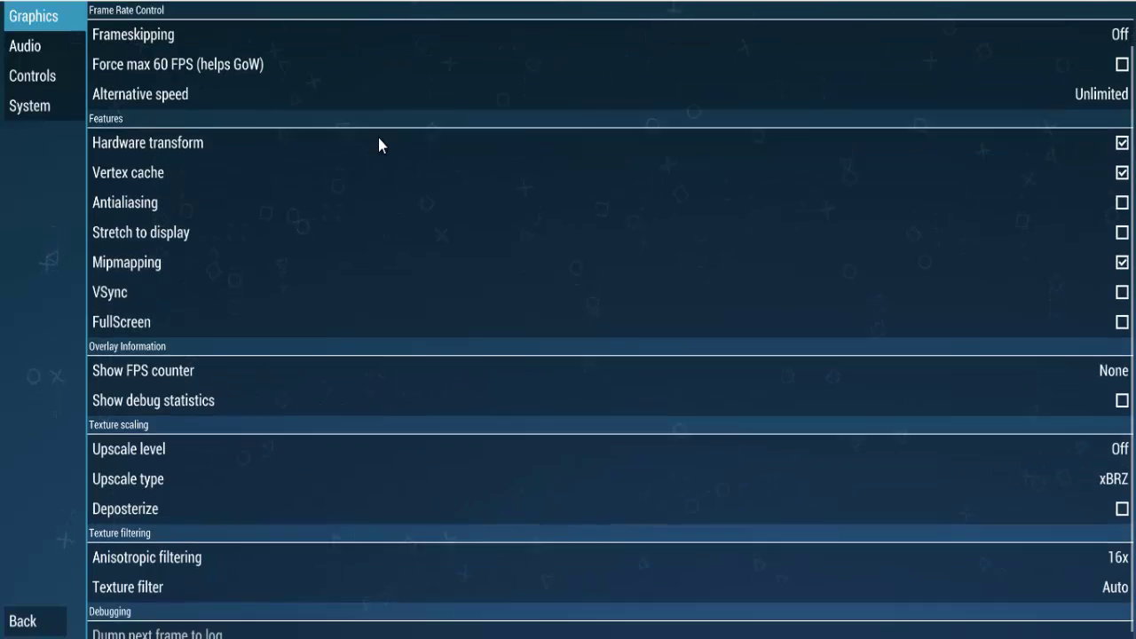
scroll(366, 145, "up", 1)
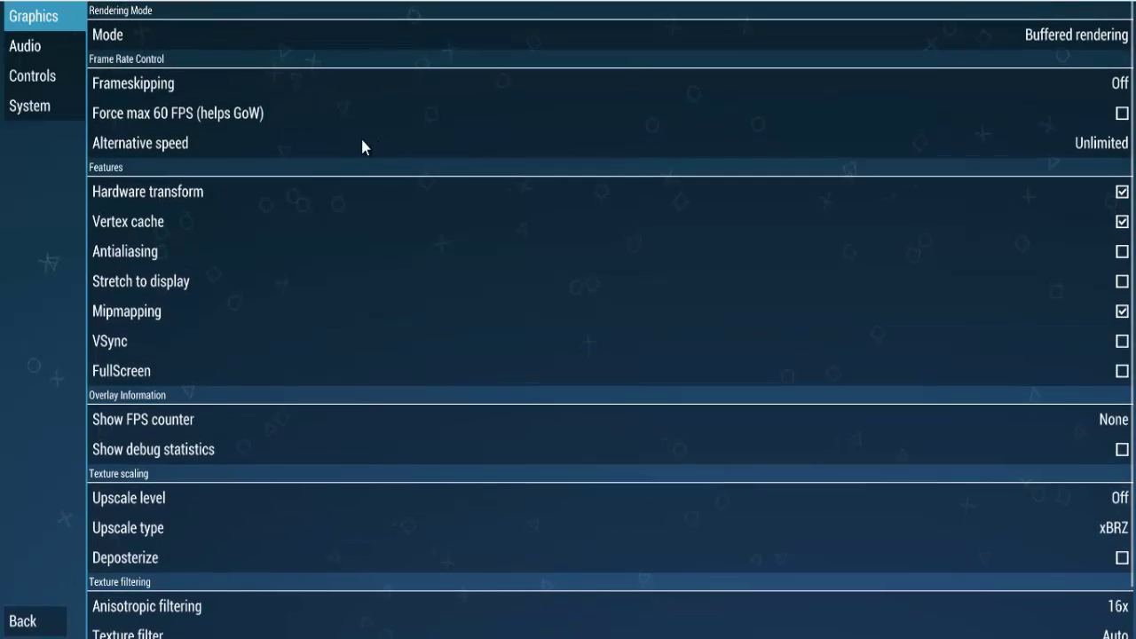
- Look over the Audio settings, then switch to the Controls settings page
left_click(44, 53)
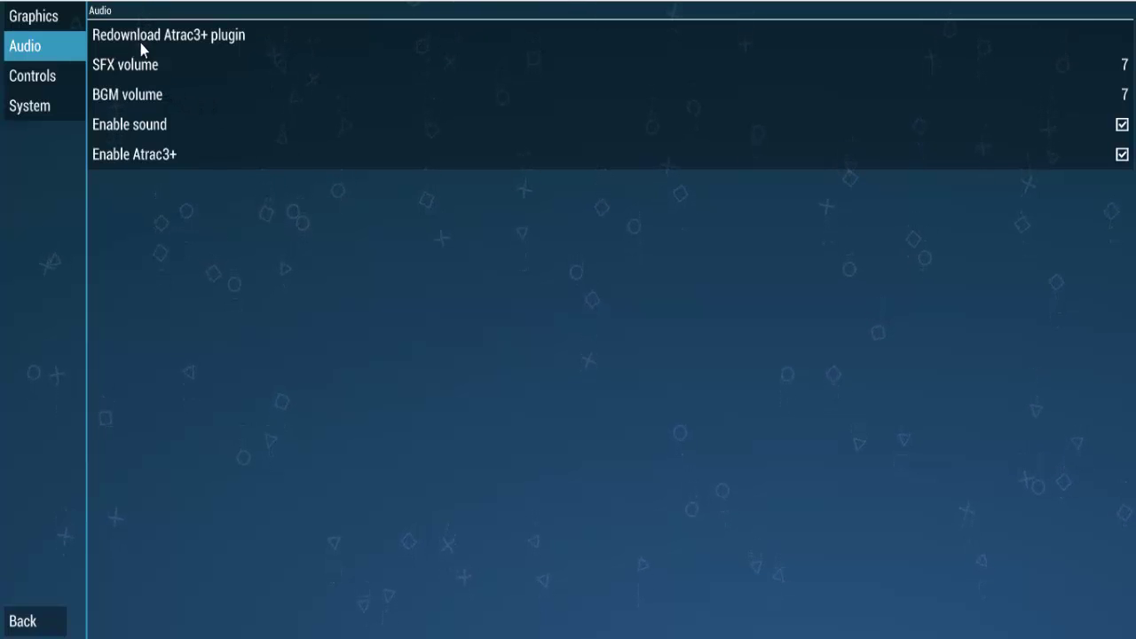
left_click(14, 78)
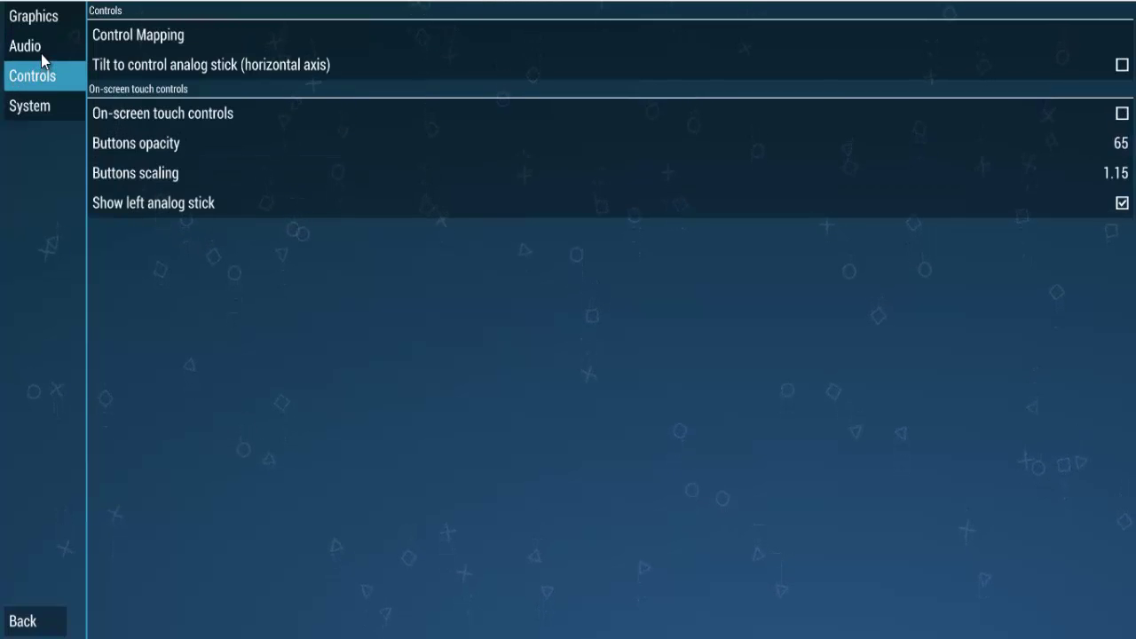
- Go from Audio back to Controls and open the Control Mapping list
left_click(40, 54)
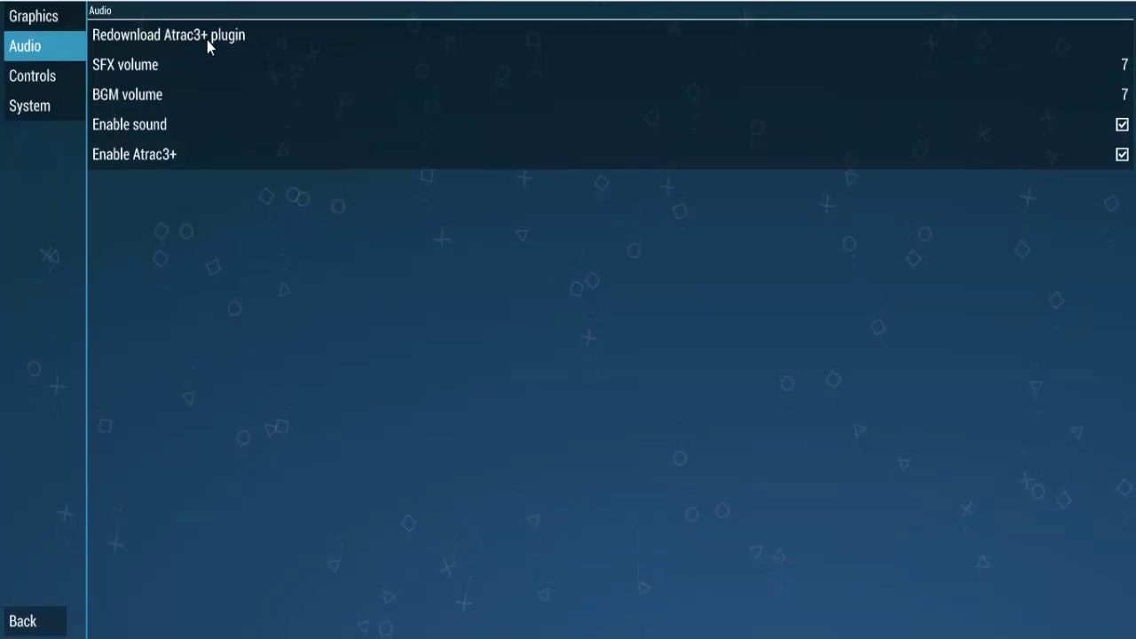
left_click(31, 78)
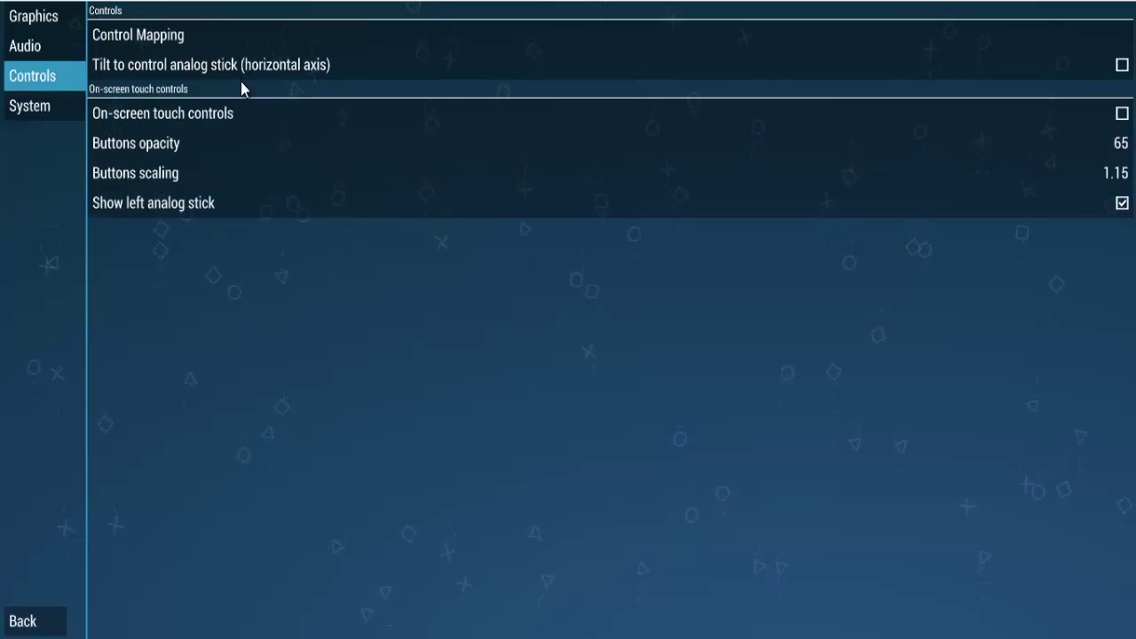
left_click(158, 35)
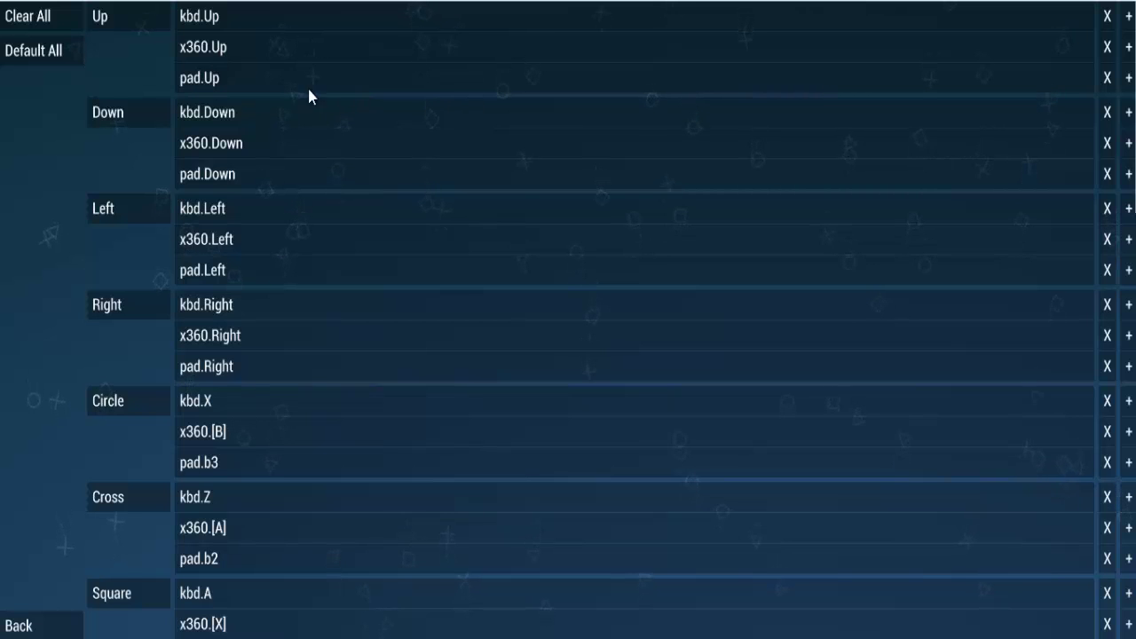
scroll(226, 239, "down", 4)
scroll(226, 242, "down", 7)
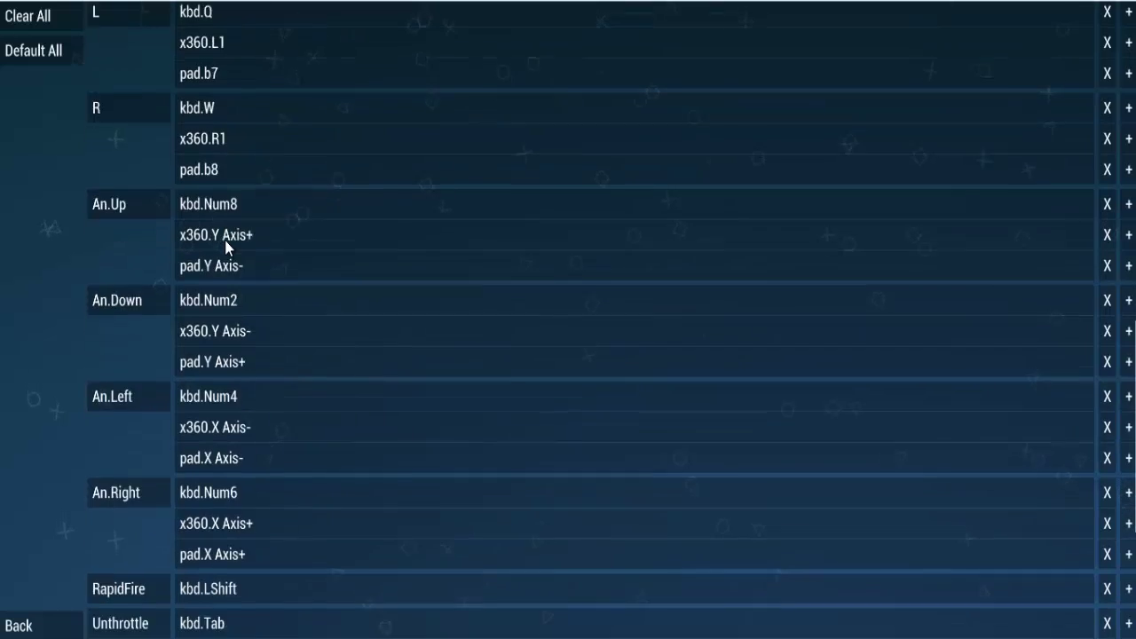
scroll(225, 241, "down", 4)
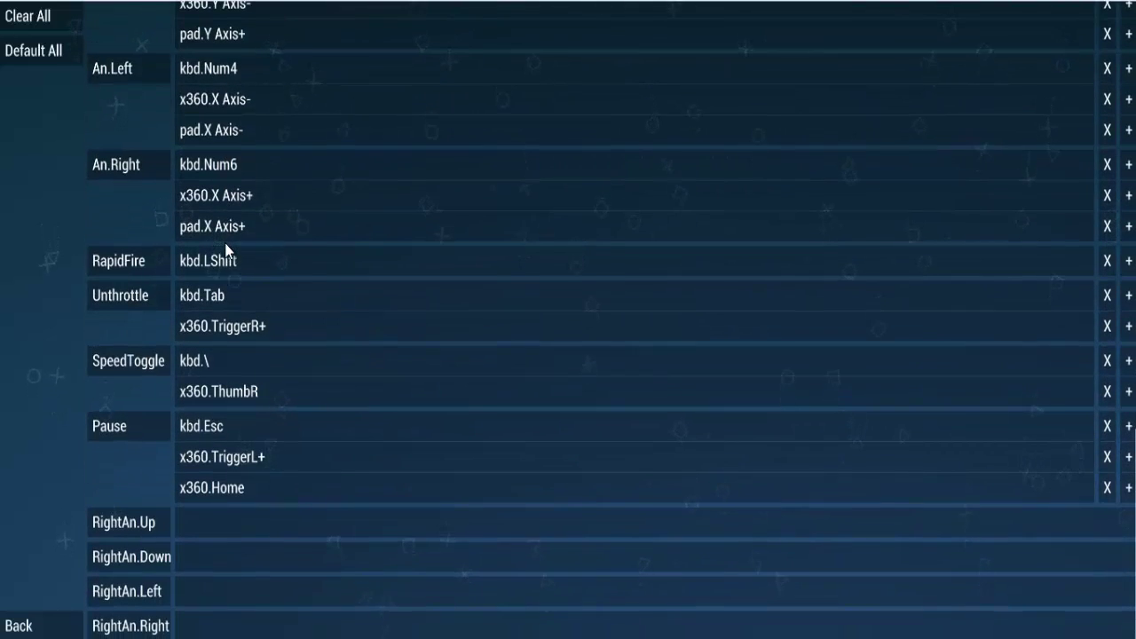
scroll(225, 242, "up", 7)
scroll(226, 244, "up", 7)
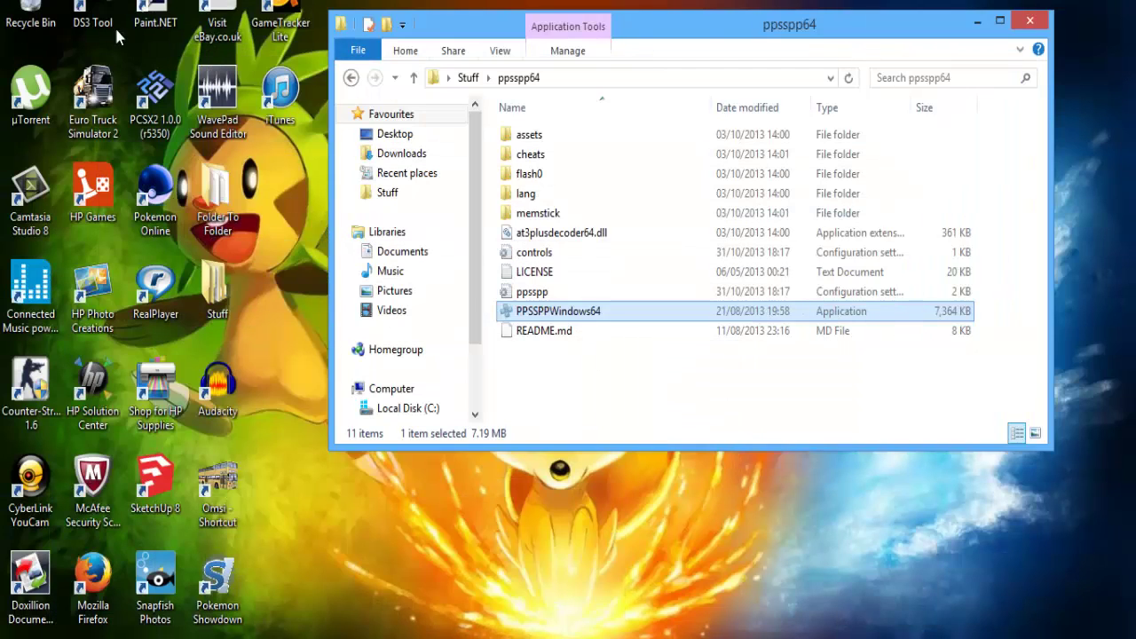
- Leave PPSSPP and Explorer, check MotioninJoy's controller profiles, then minimize the gamepad tool
left_click(97, 22)
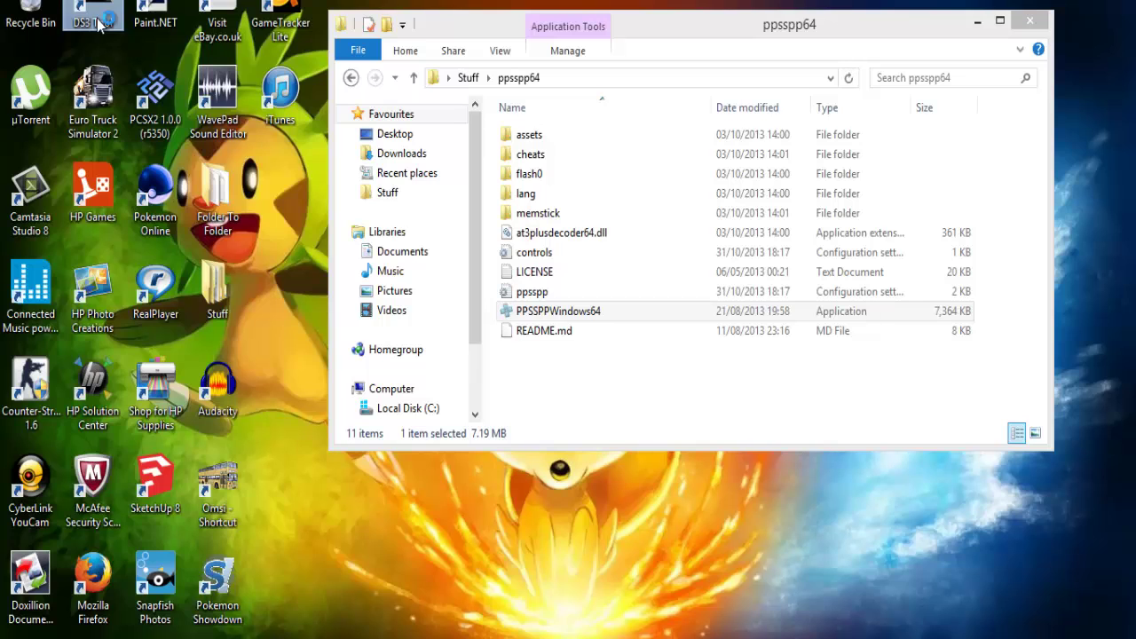
left_click(977, 22)
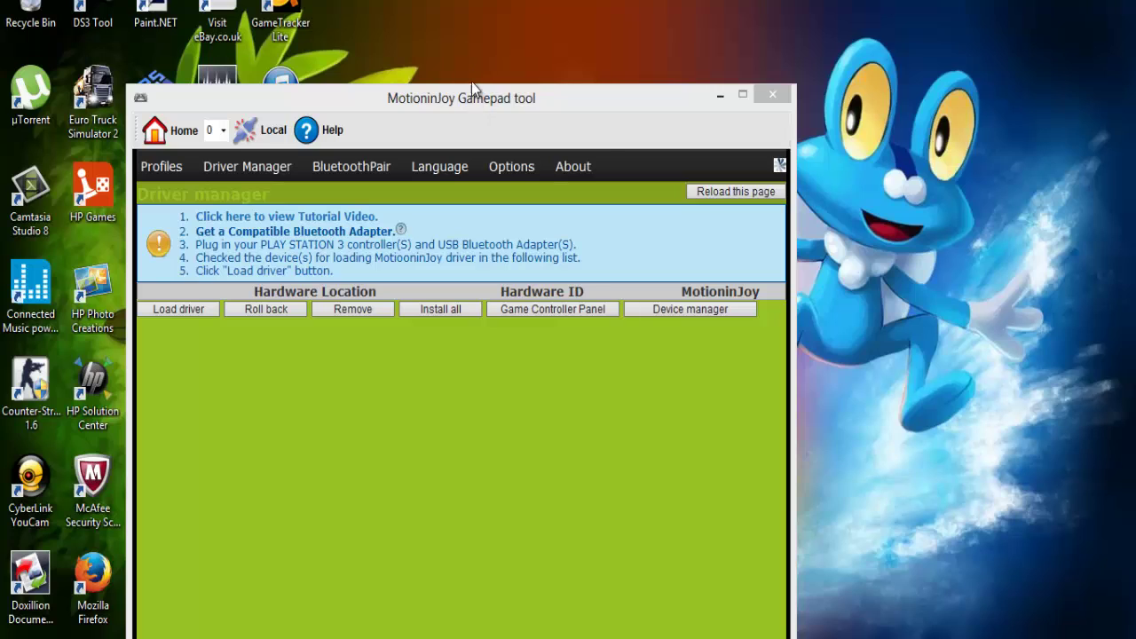
left_click_drag(472, 88, 500, 14)
left_click(189, 90)
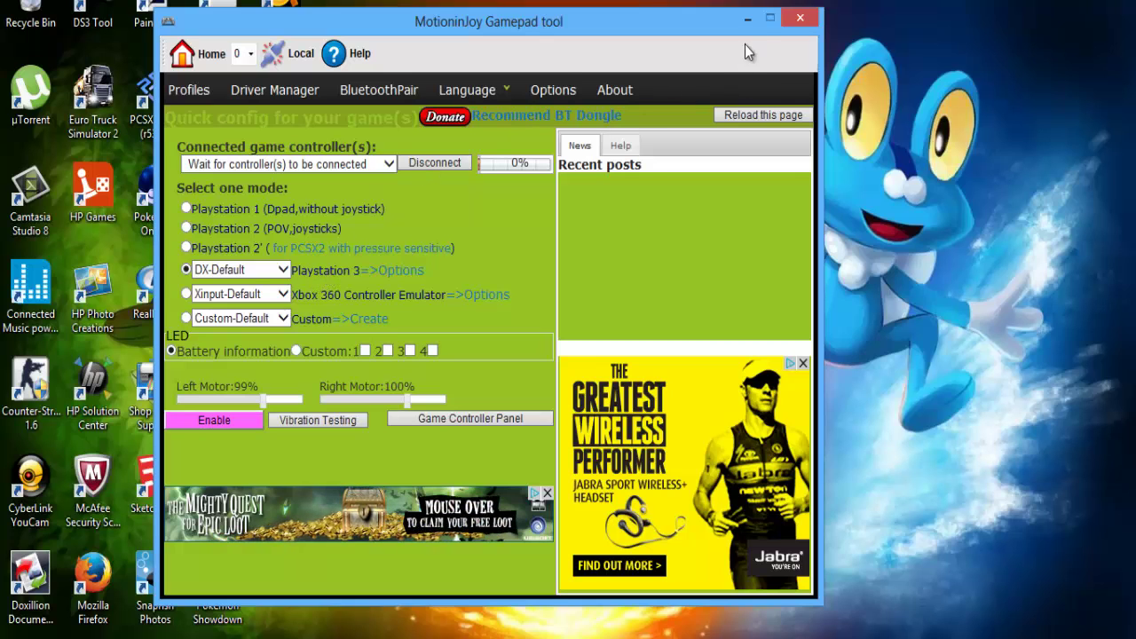
left_click(747, 18)
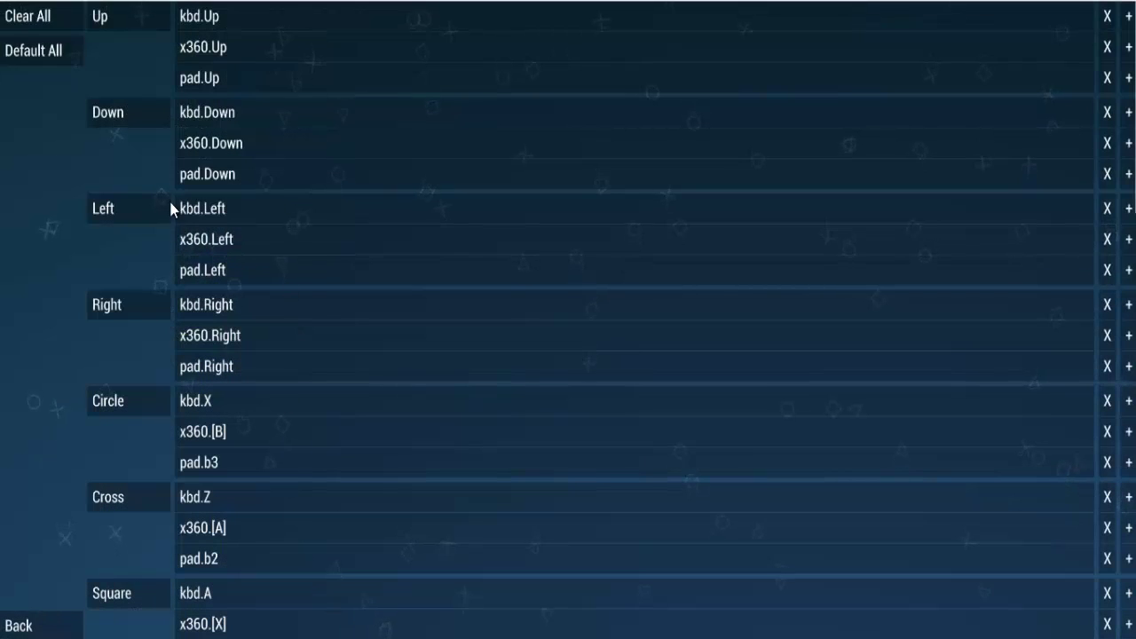
- Scroll through the PSP button bindings, then go Back to the Controls settings
scroll(172, 209, "down", 5)
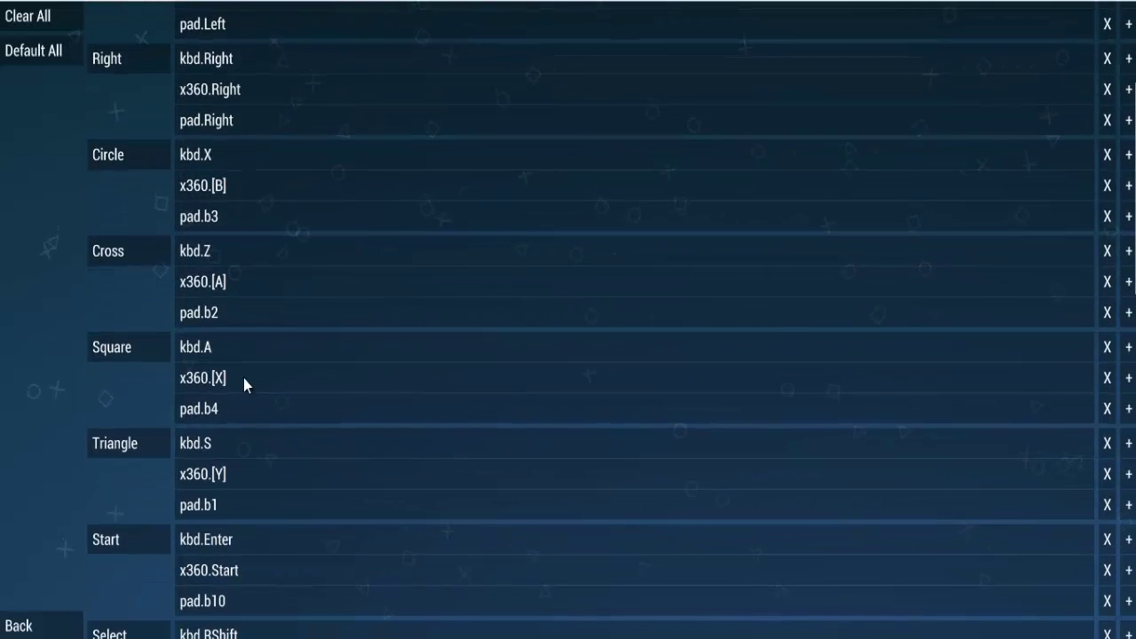
scroll(183, 241, "up", 3)
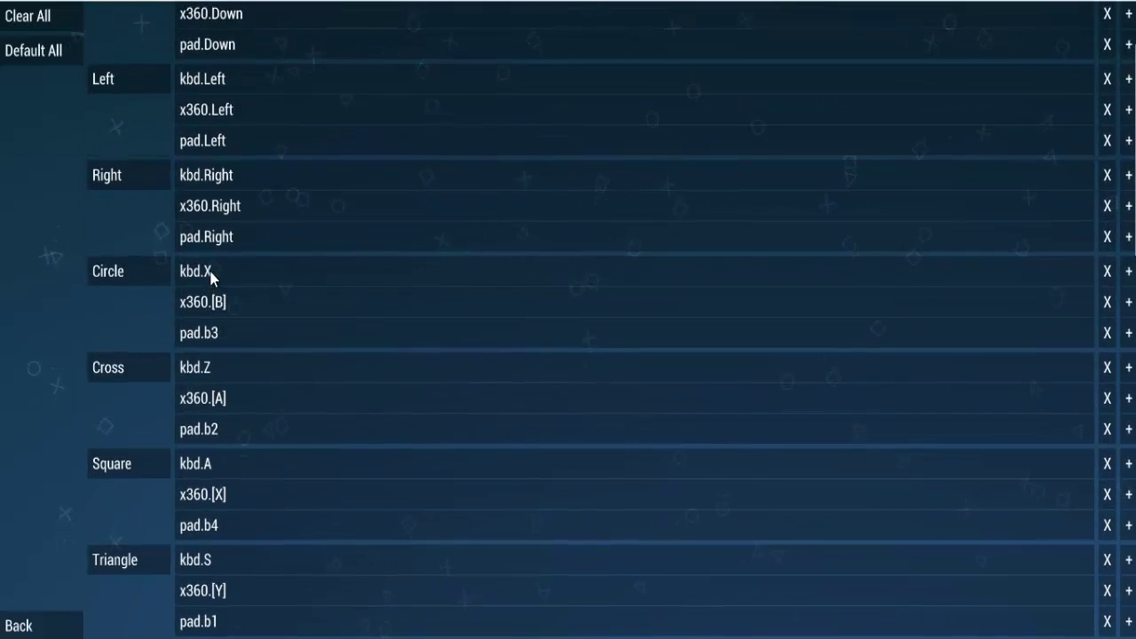
scroll(211, 266, "down", 3)
scroll(151, 146, "up", 5)
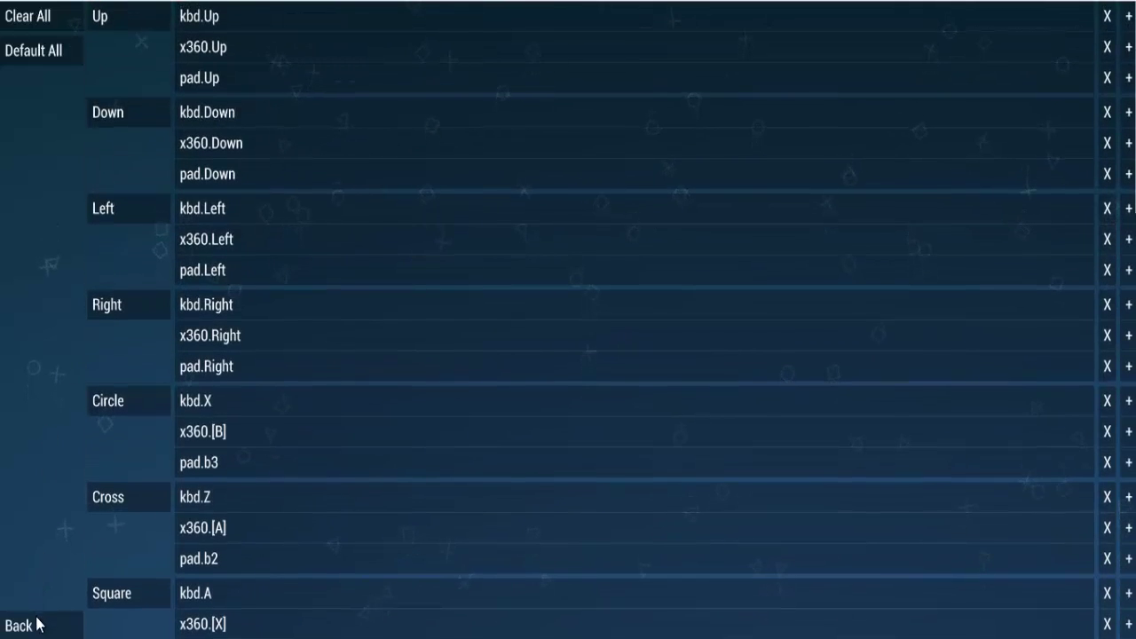
left_click(19, 624)
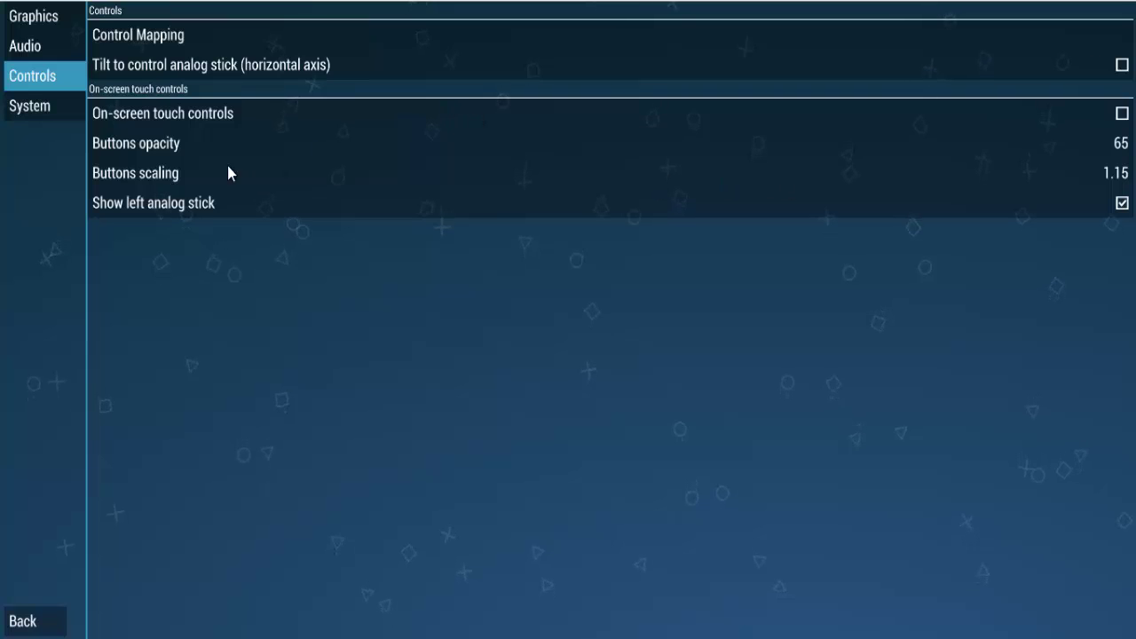
- Review PPSSPP's System settings page, then return to the main menu showing two recent games
left_click(74, 106)
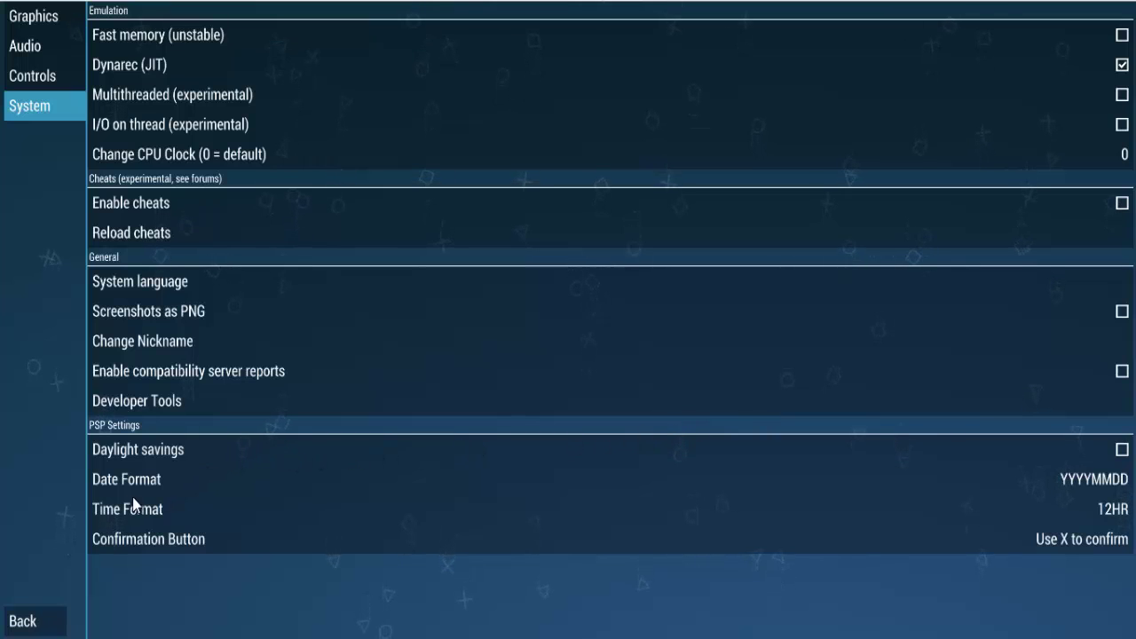
left_click(33, 628)
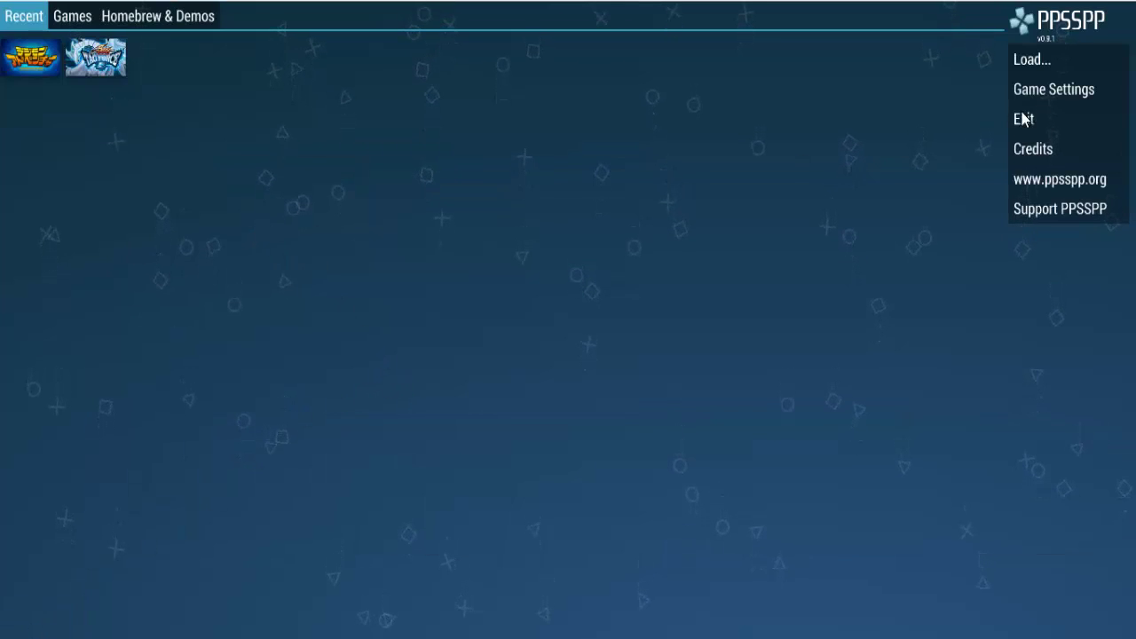
- Launch the first recent game, then stop it from the emulator menu
left_click(42, 64)
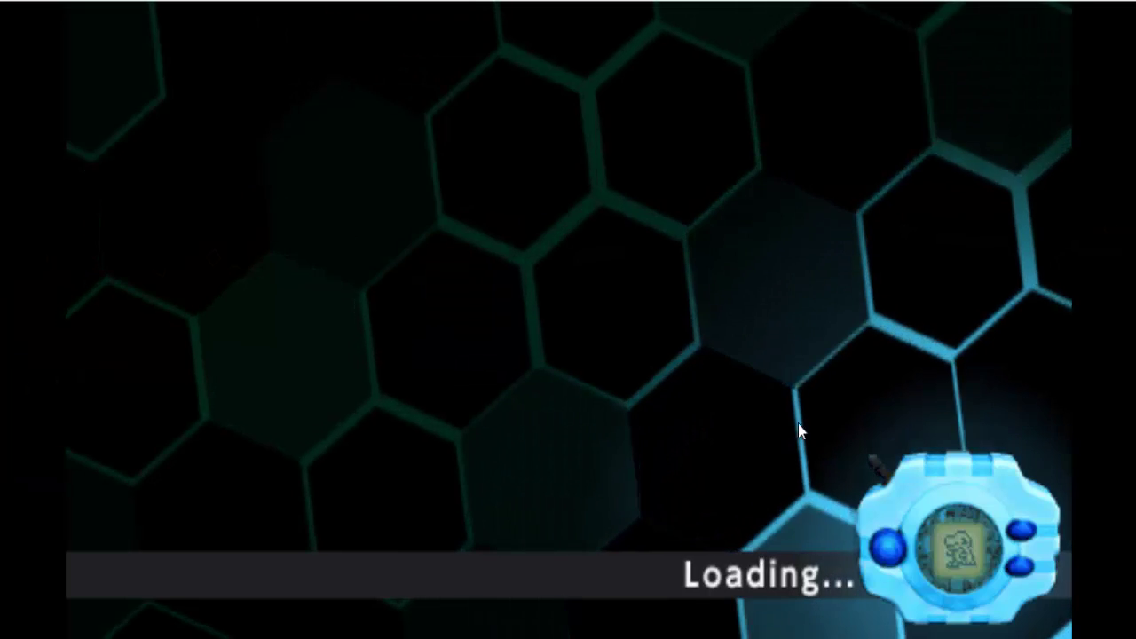
left_click(54, 0)
left_click(50, 33)
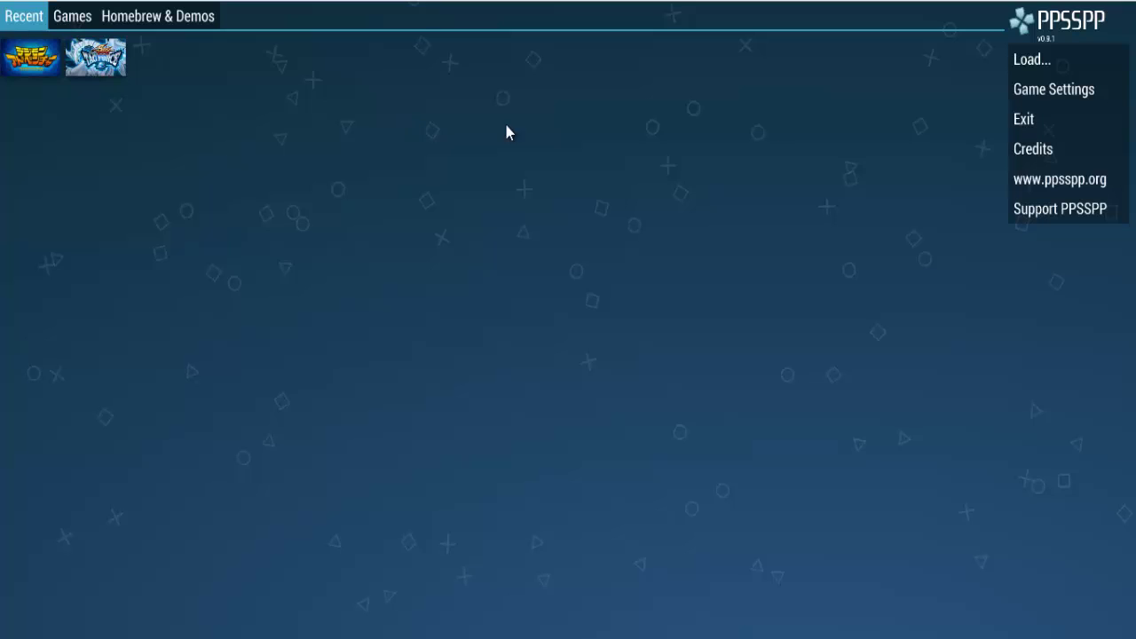
- Open and dismiss the Load ROM file browser, then quit PPSSPP with Alt+F4
left_click(1035, 60)
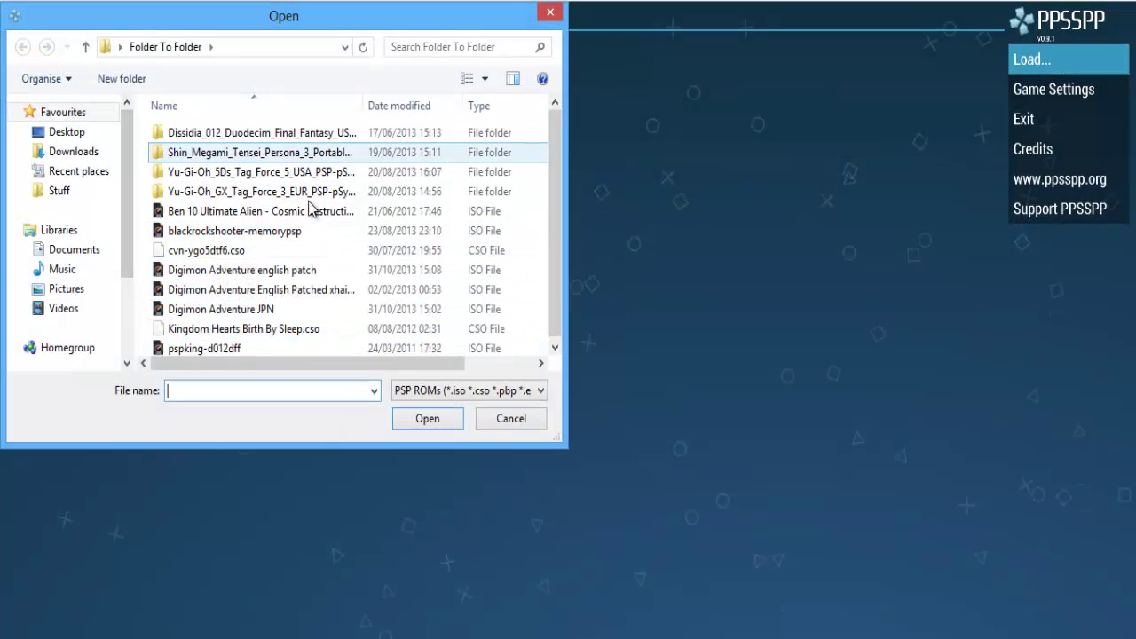
left_click(550, 12)
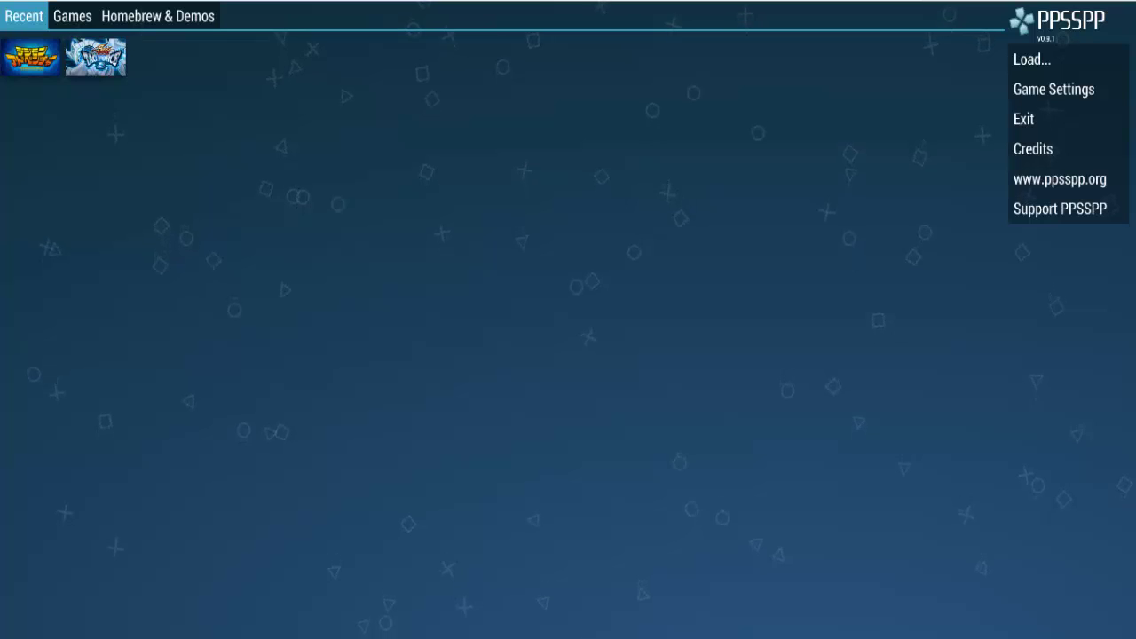
key("alt+F4")
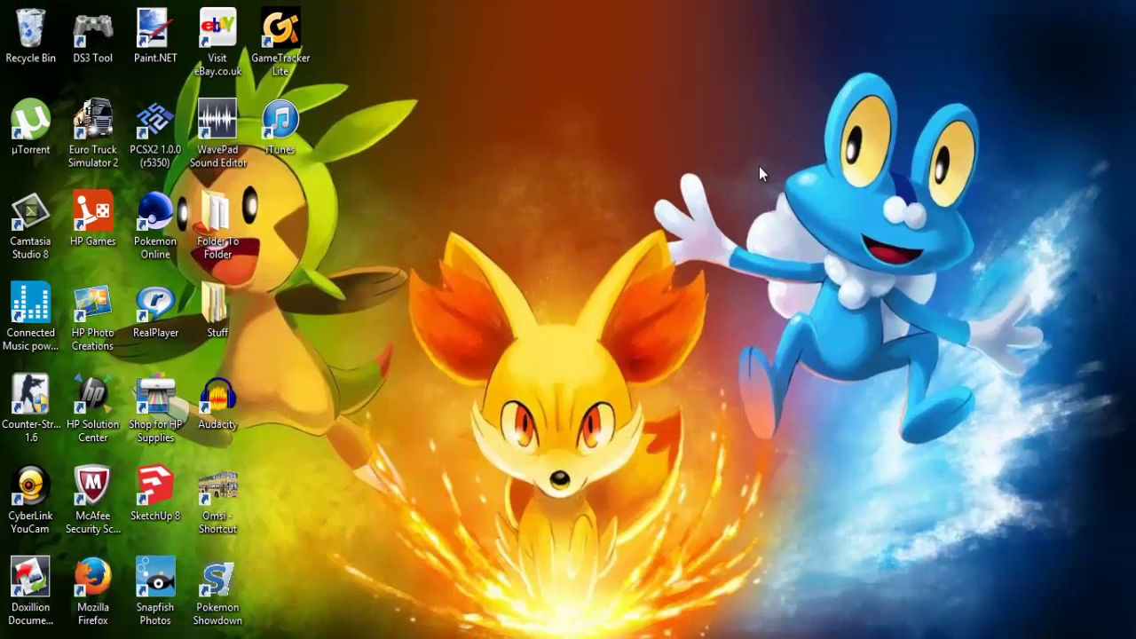
- Bring Firefox forward on the Dolphin Emulator website tab
mouse_move(141, 635)
mouse_move(244, 635)
left_click(282, 587)
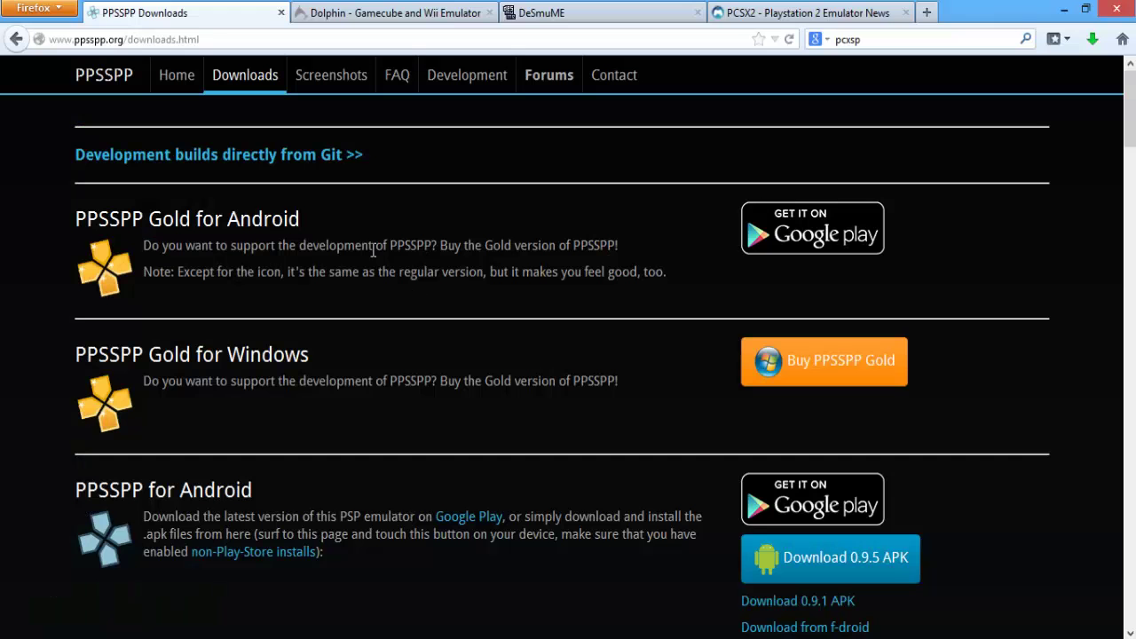
left_click(357, 12)
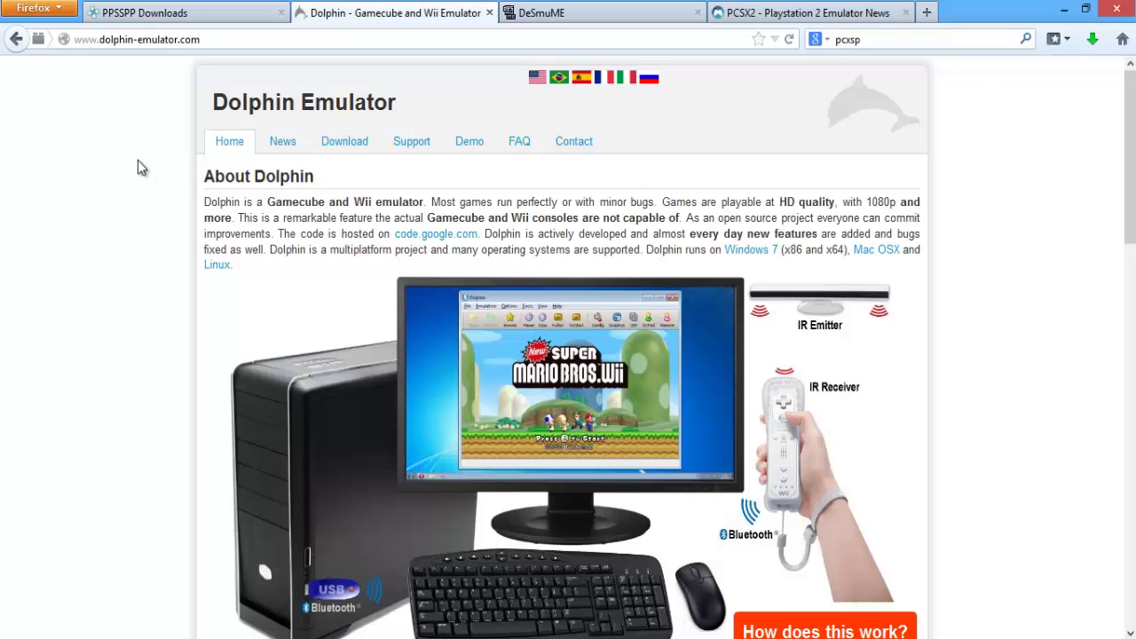
- Open the Dolphin Download page listing versions 4.0, 3.5 and 3.0, then minimise Firefox
scroll(140, 162, "down", 2)
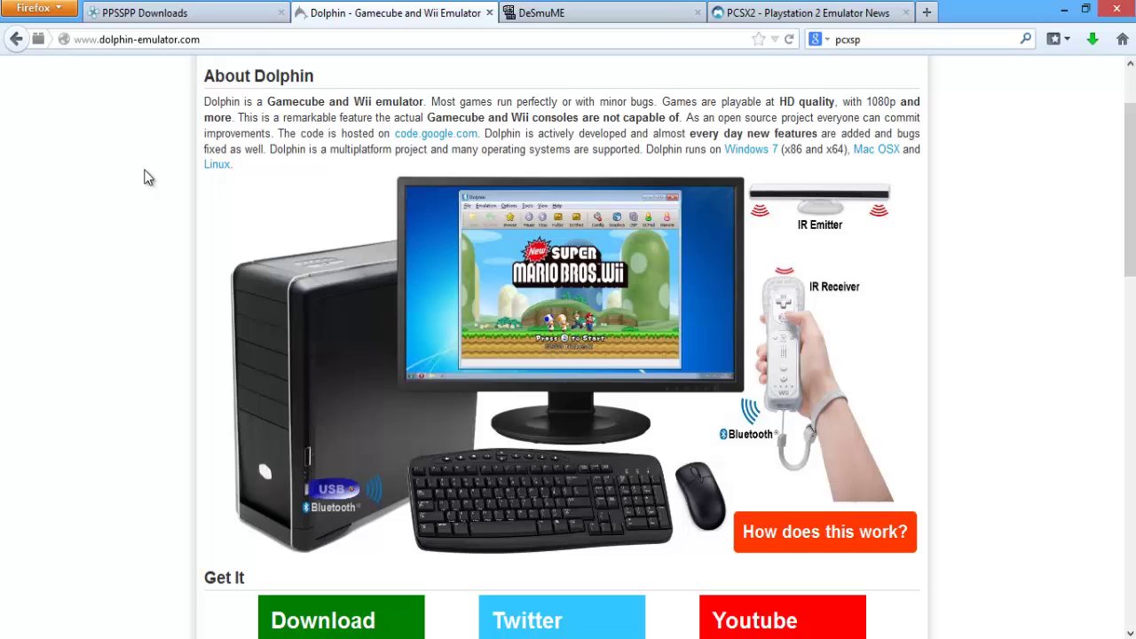
scroll(147, 178, "down", 4)
scroll(142, 180, "up", 2)
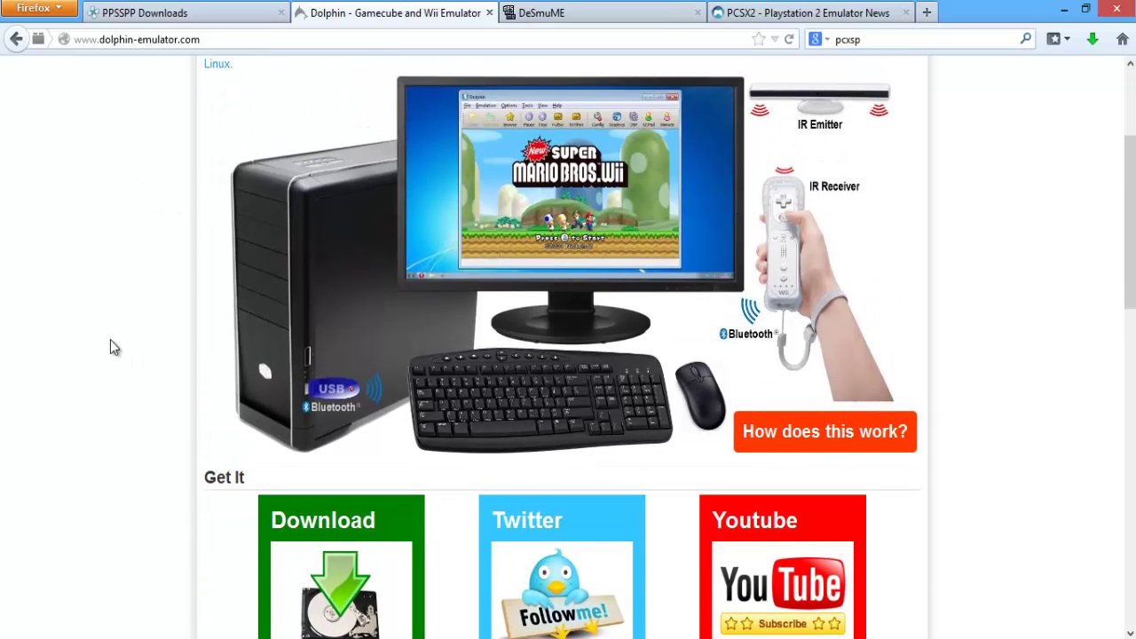
scroll(110, 339, "down", 2)
scroll(51, 325, "down", 4)
scroll(71, 323, "down", 9)
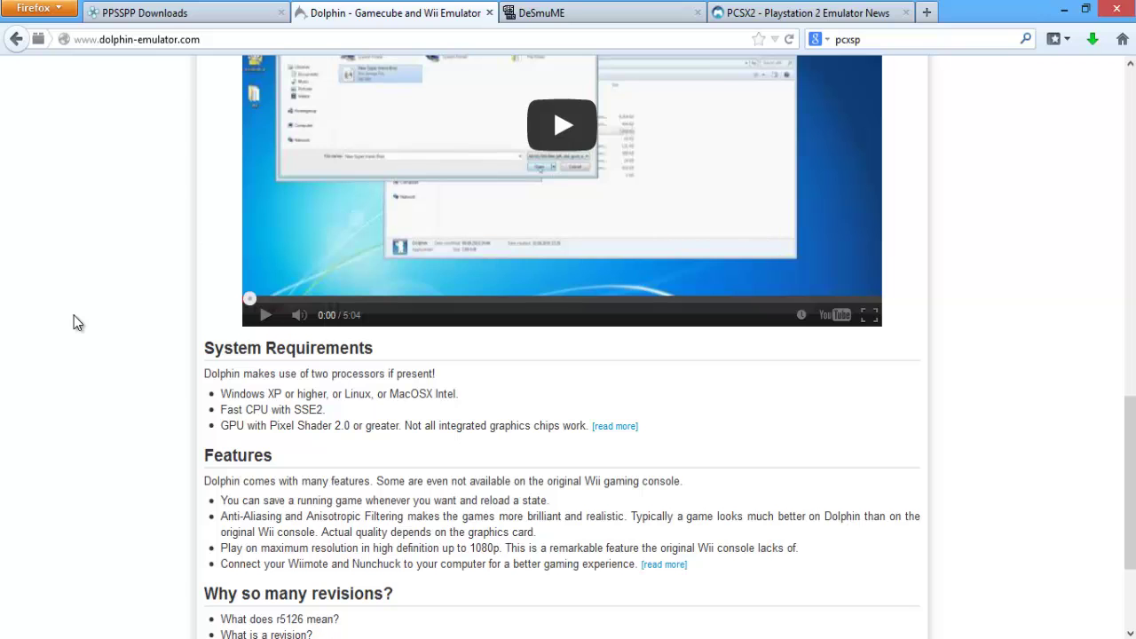
scroll(76, 322, "up", 10)
scroll(5, 275, "up", 9)
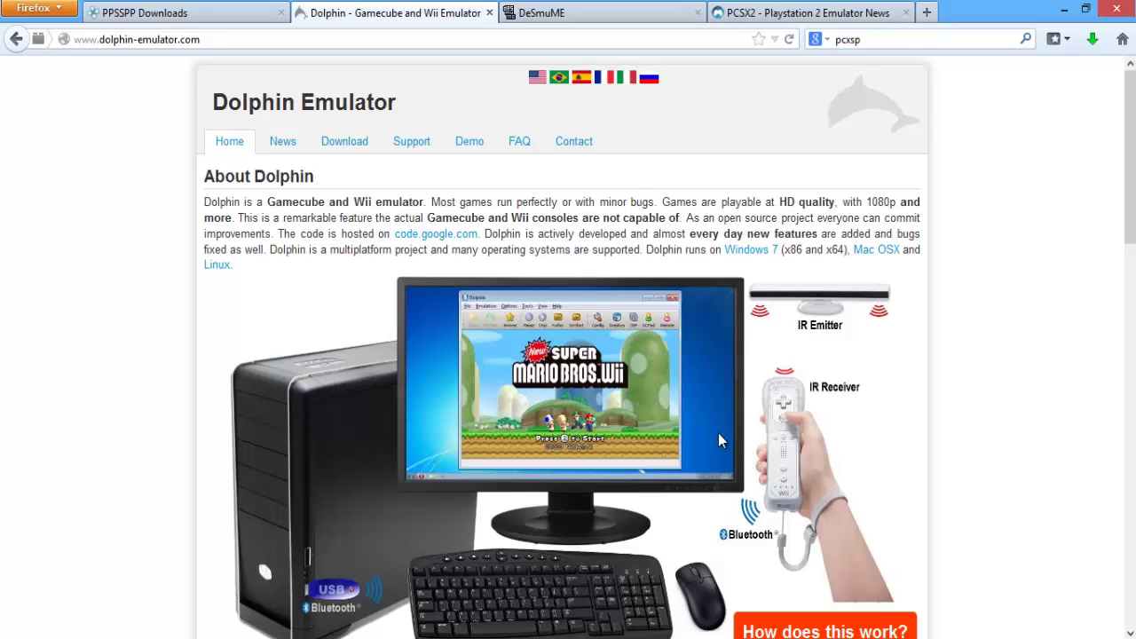
left_click(363, 151)
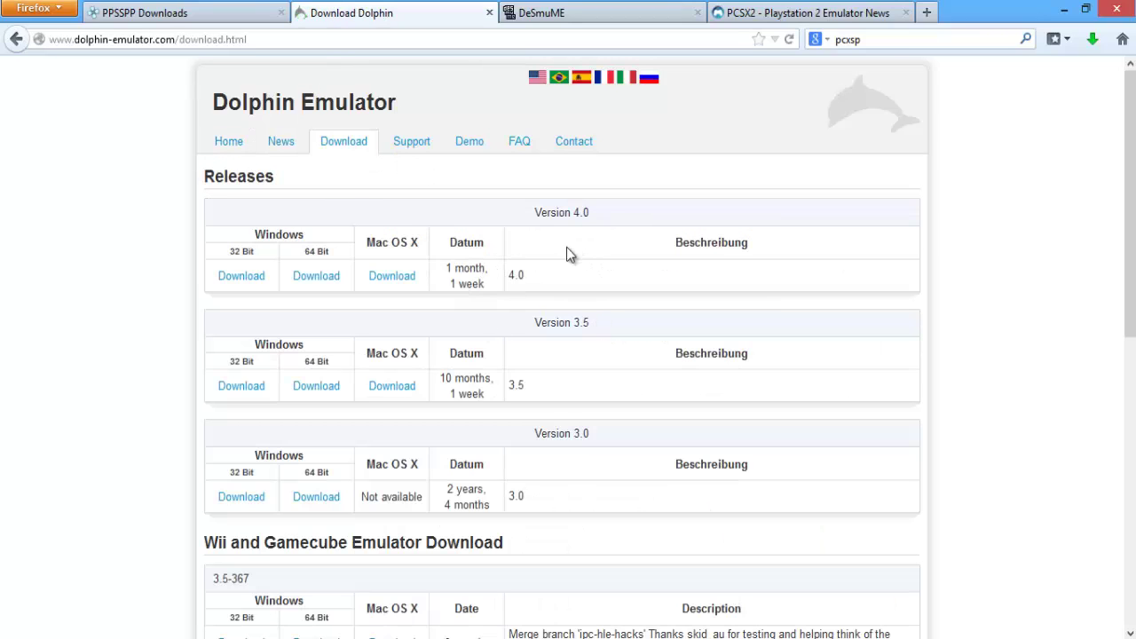
left_click(1070, 9)
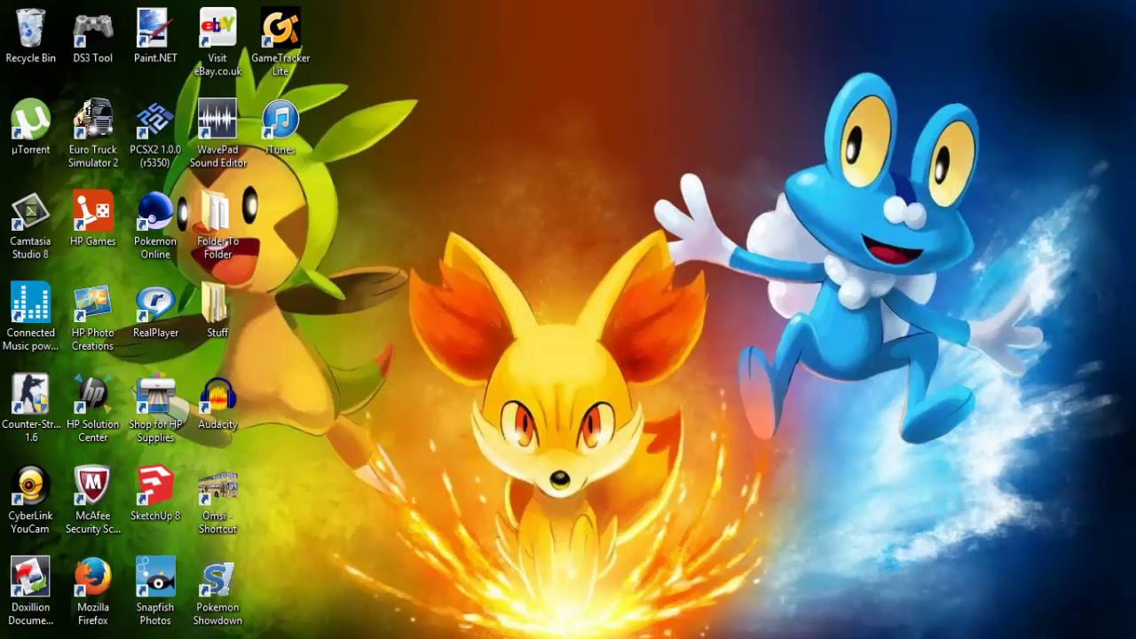
- Run Dolphin.exe from the dolphin-3.0-win32 folder and maximise its 15-game list window
key("alt+Tab")
key("BackSpace")
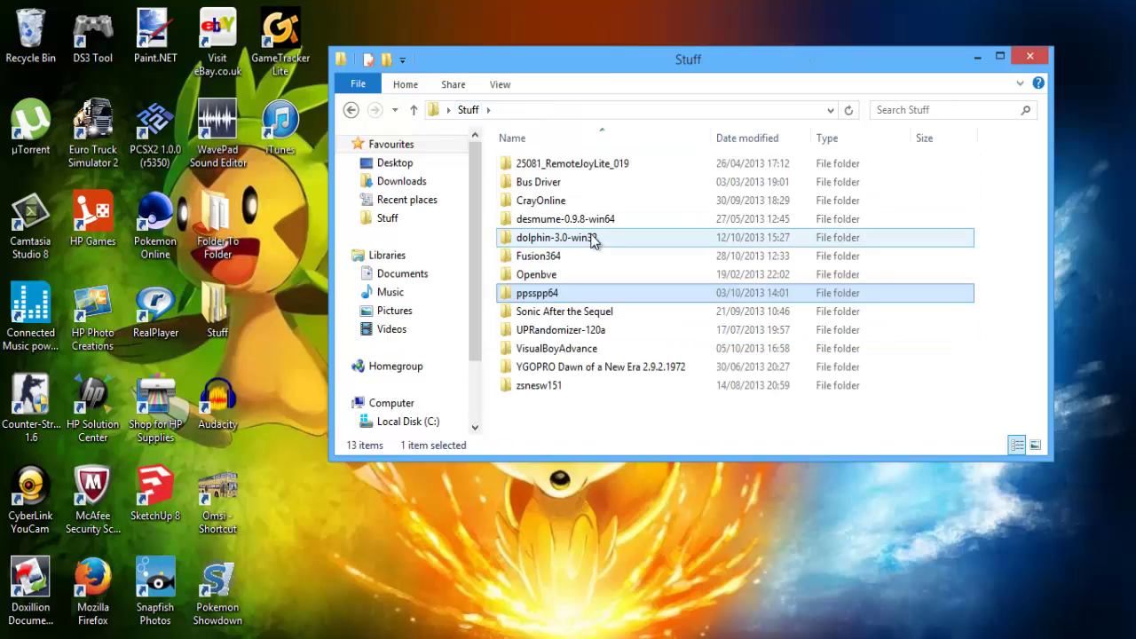
double_click(572, 239)
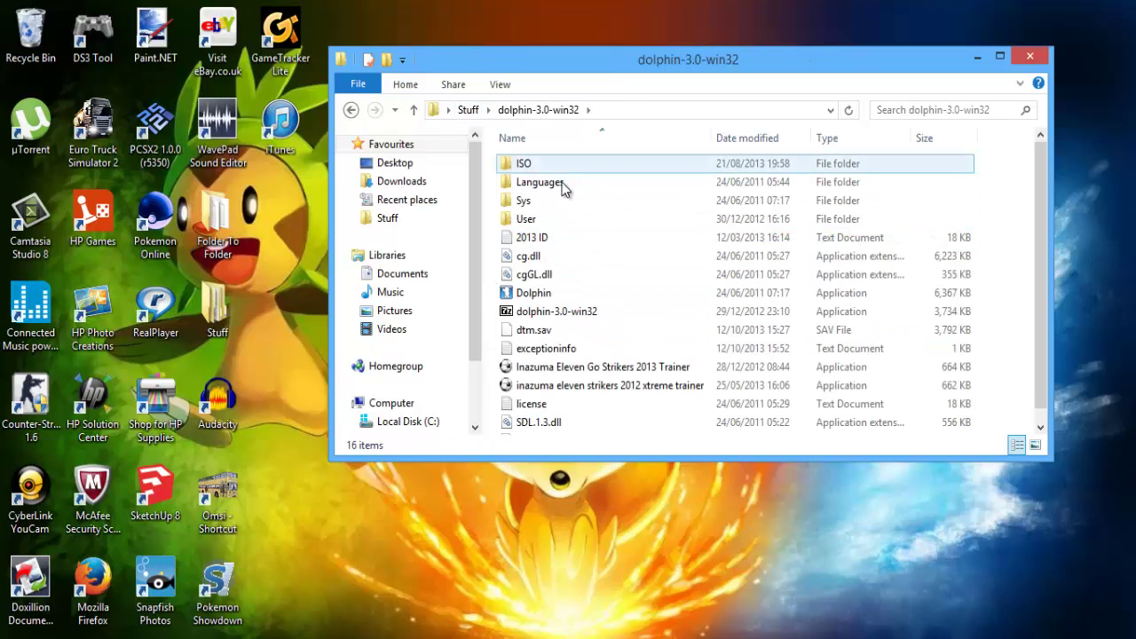
double_click(536, 295)
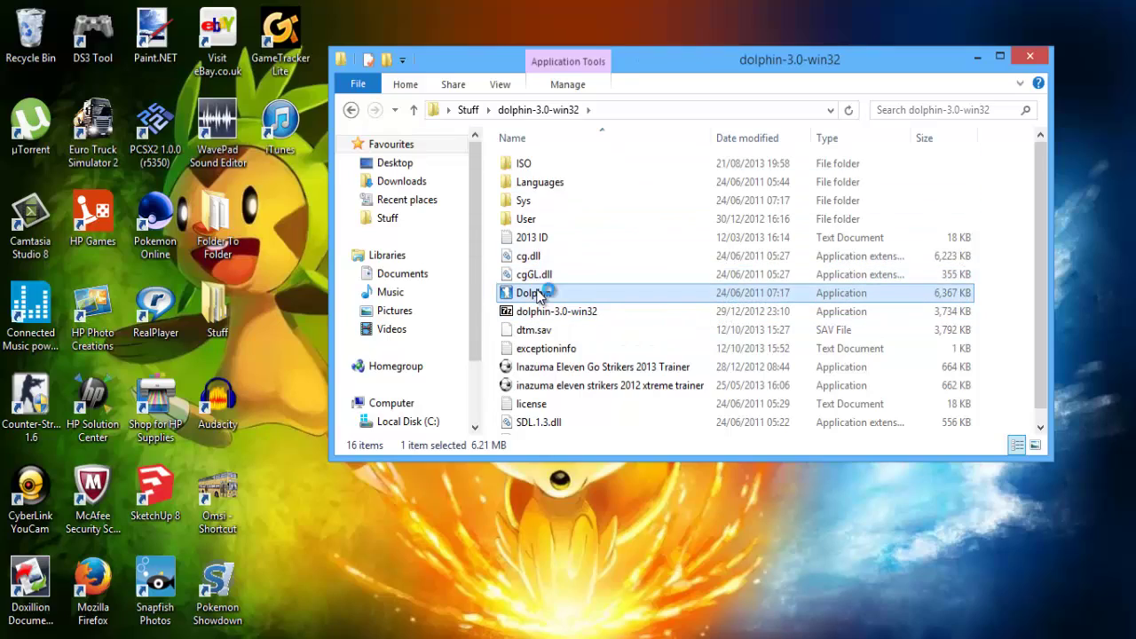
left_click(979, 58)
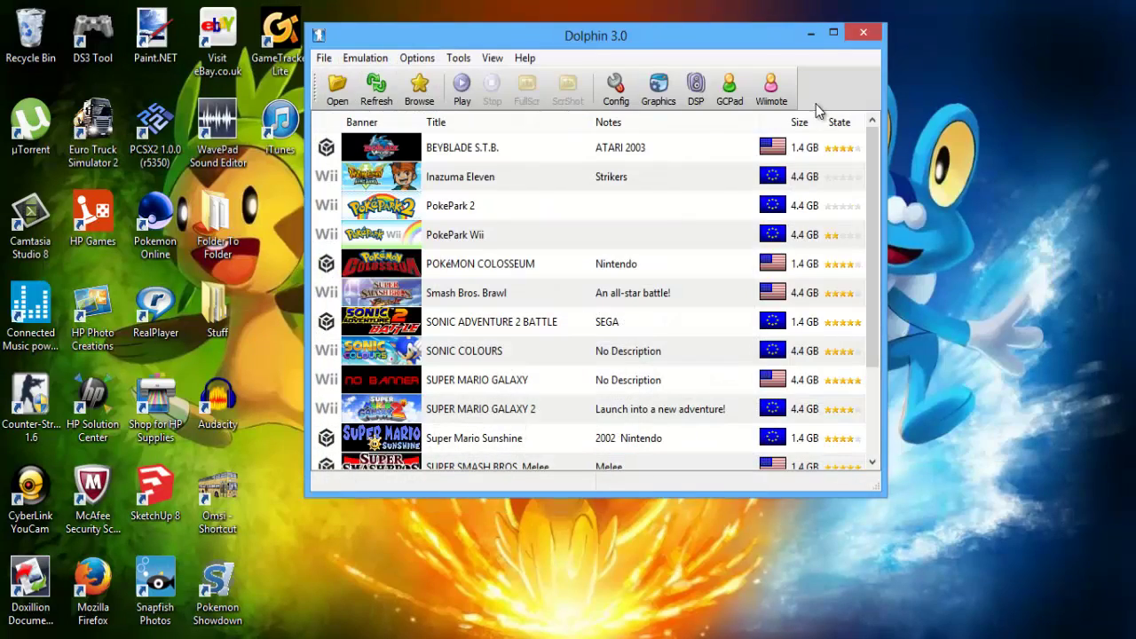
left_click(832, 34)
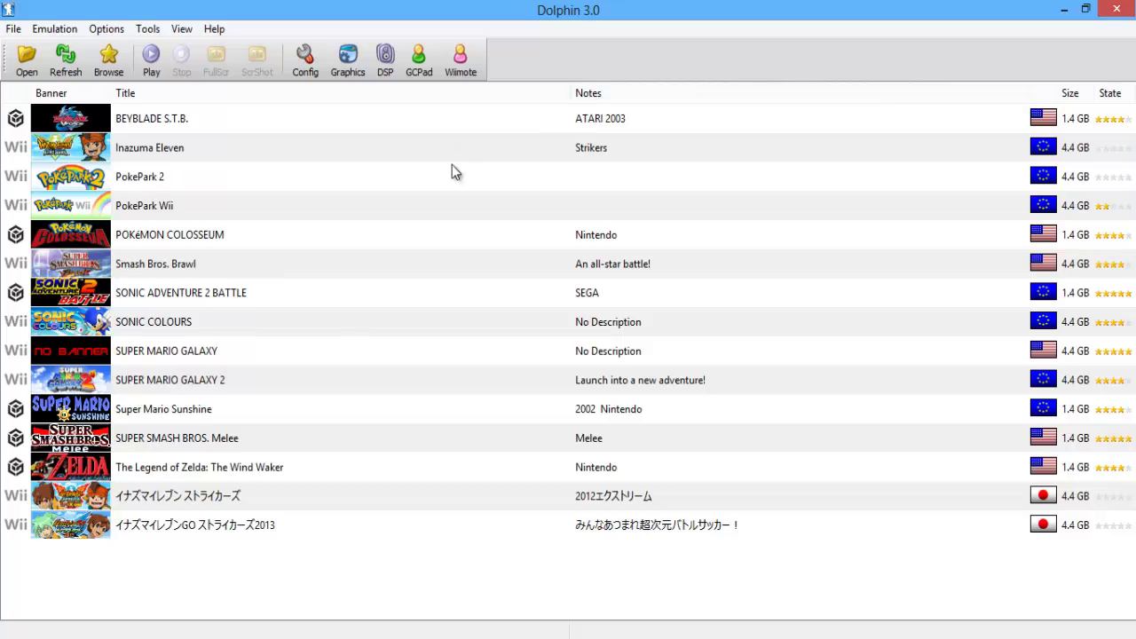